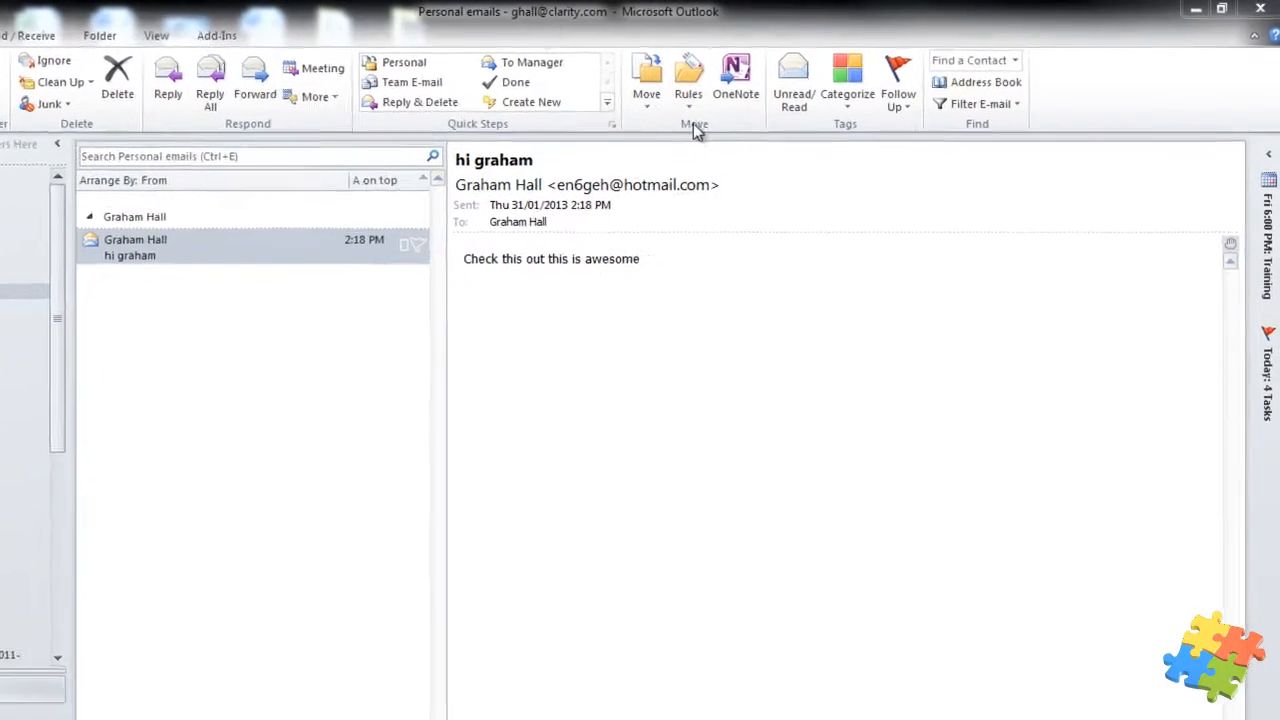
Start a new advanced mail rule from the selected message, with the condition that the message header contains the word "sandwich".
click(558, 130)
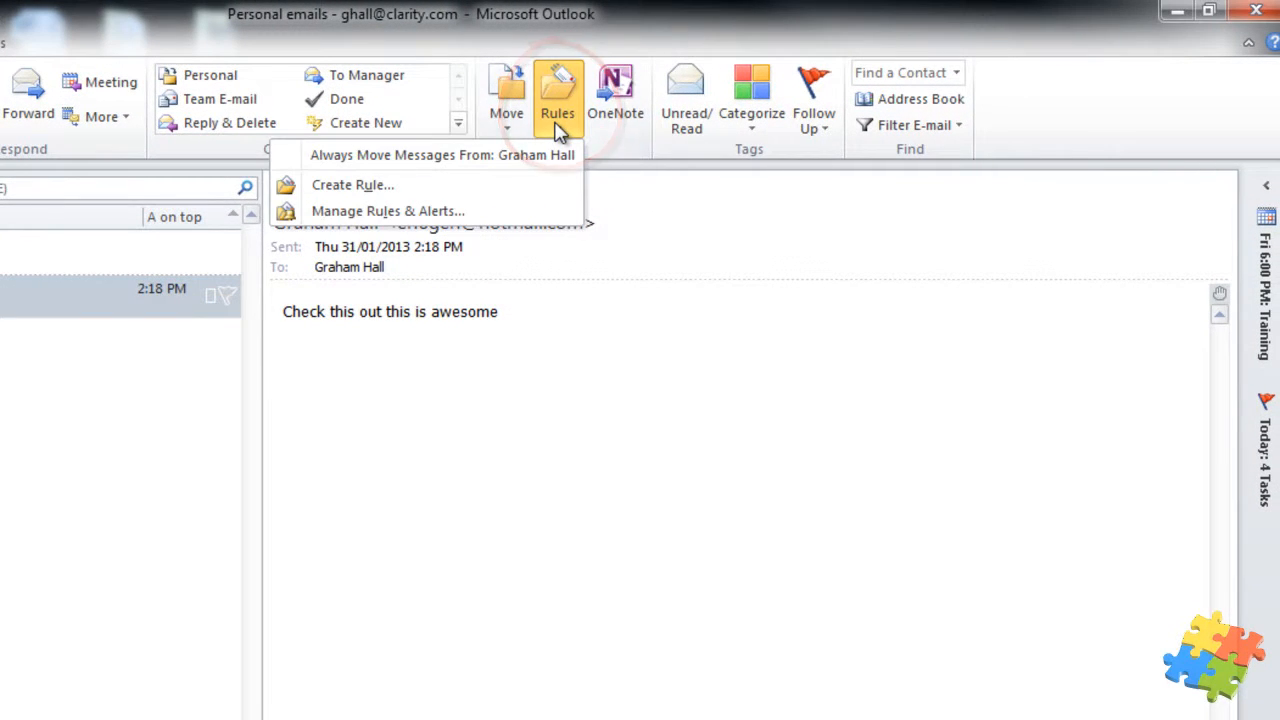
click(443, 190)
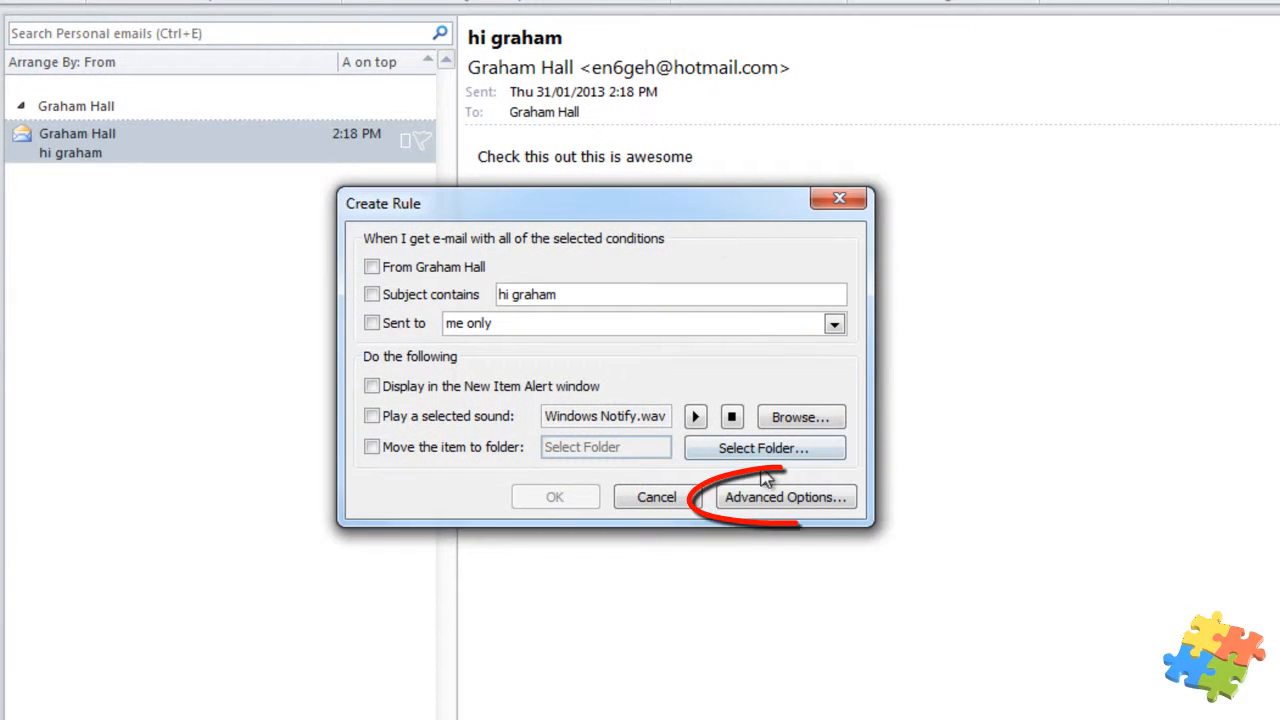
click(740, 535)
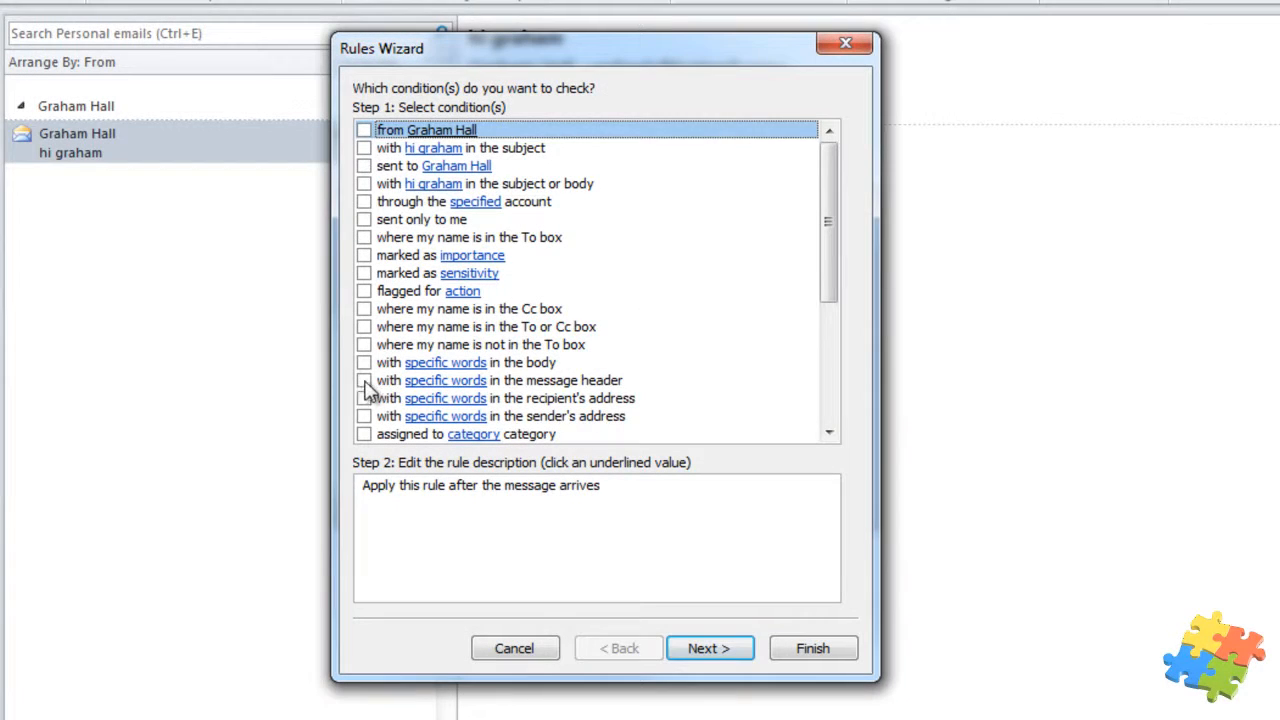
click(364, 381)
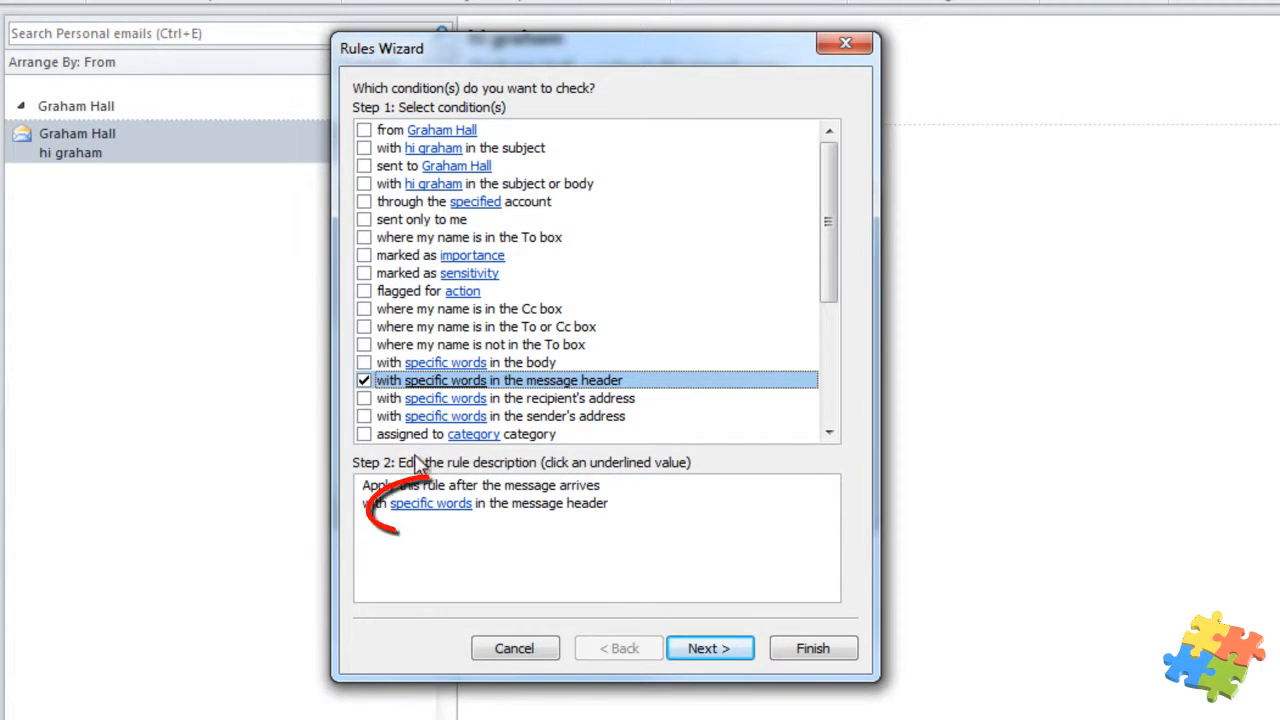
click(430, 503)
text(sa)
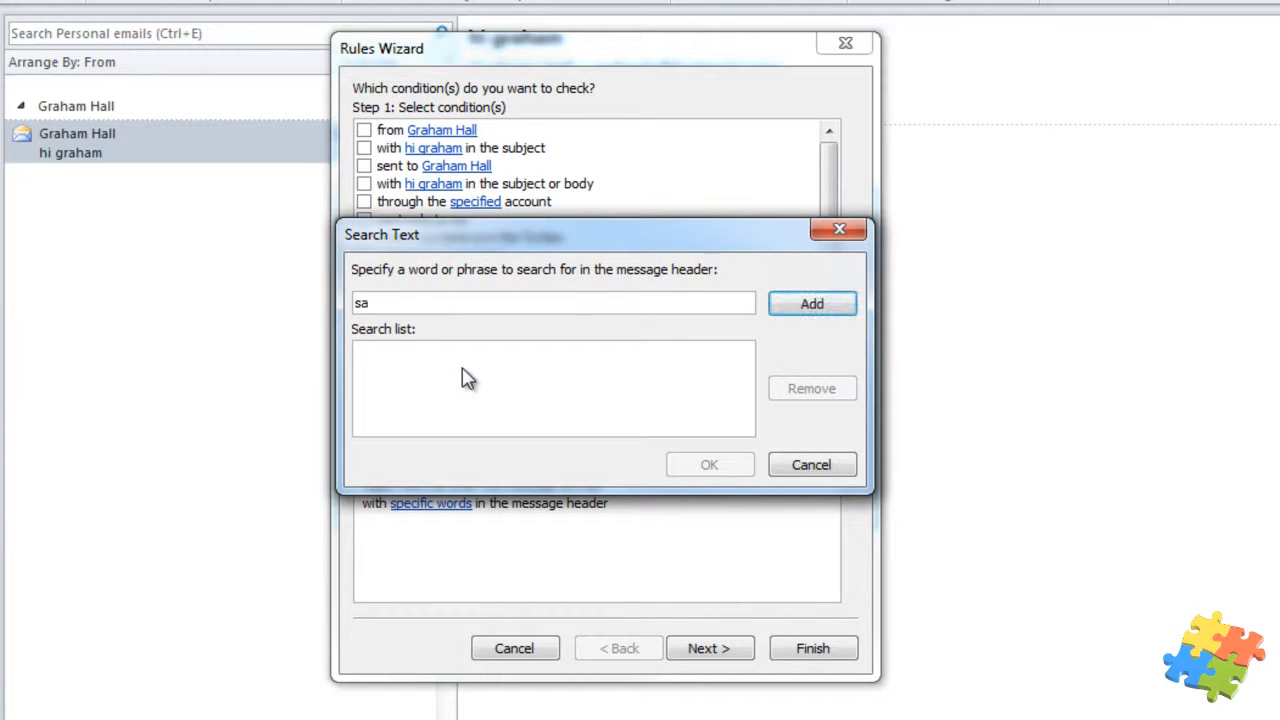
text(ndwich)
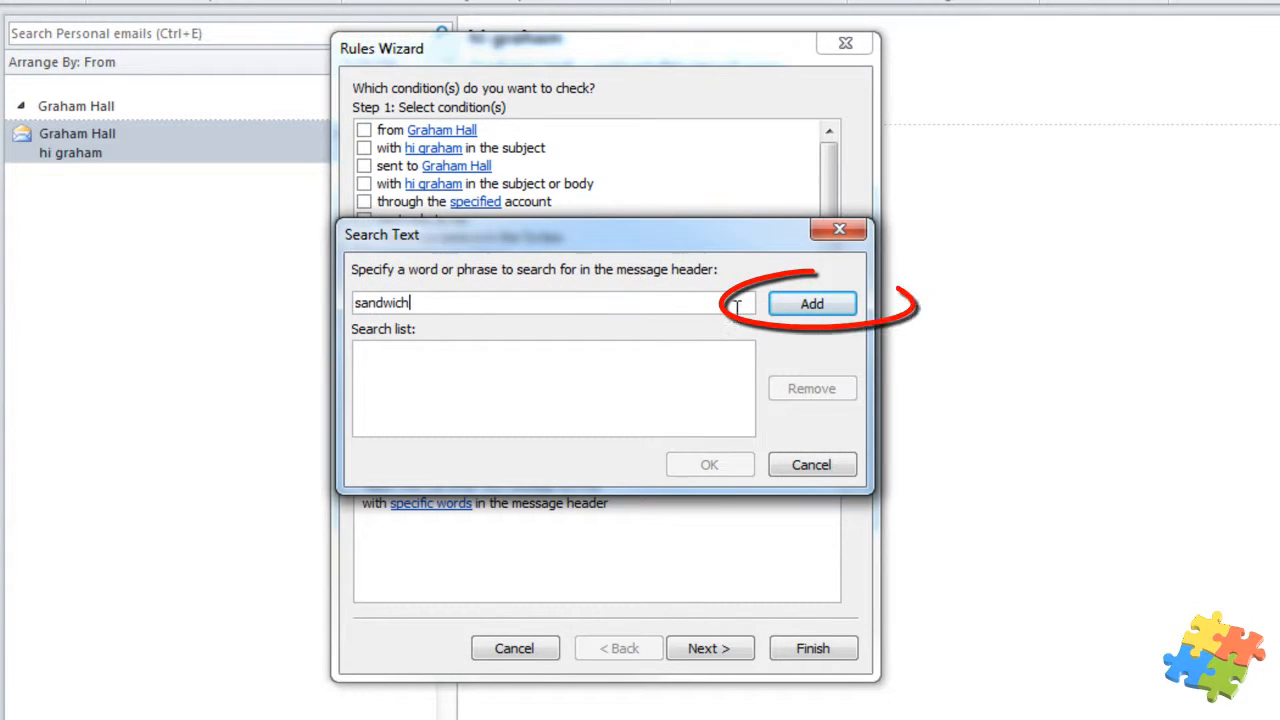
click(835, 306)
click(706, 468)
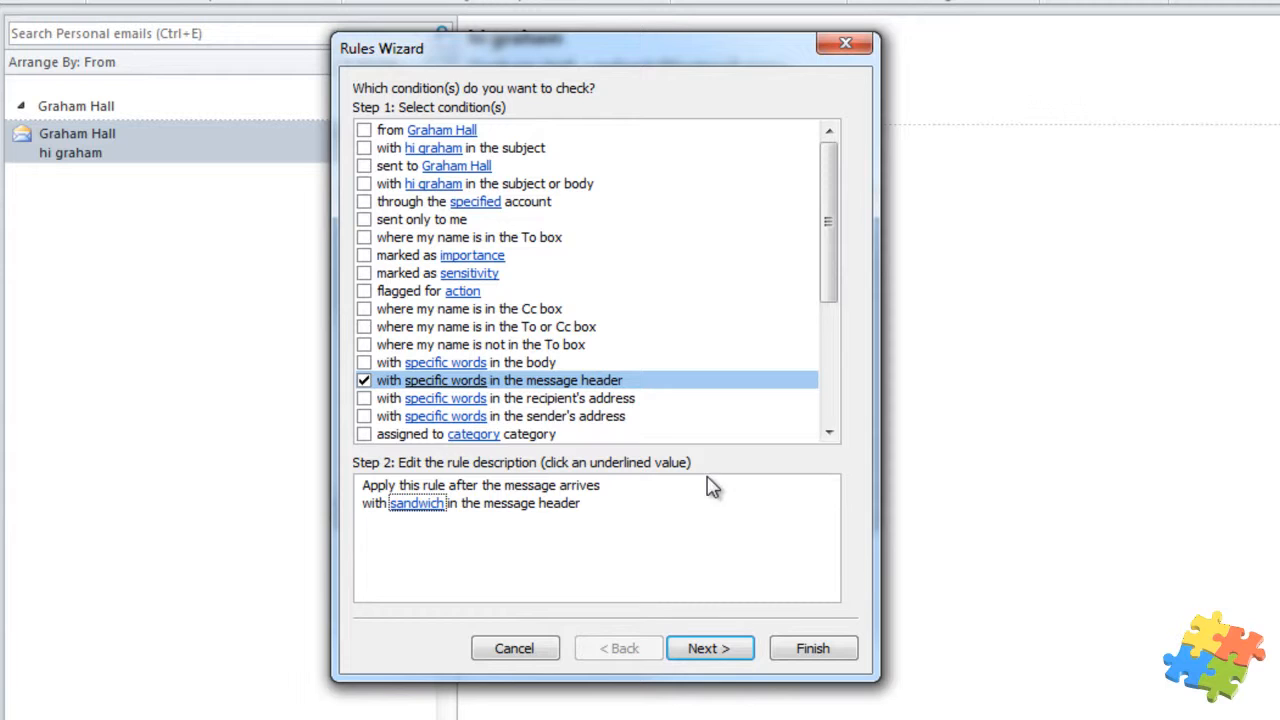
Set the rule's action to display the message "Sandwich Van is here be quick" in the New Item Alert window.
click(718, 648)
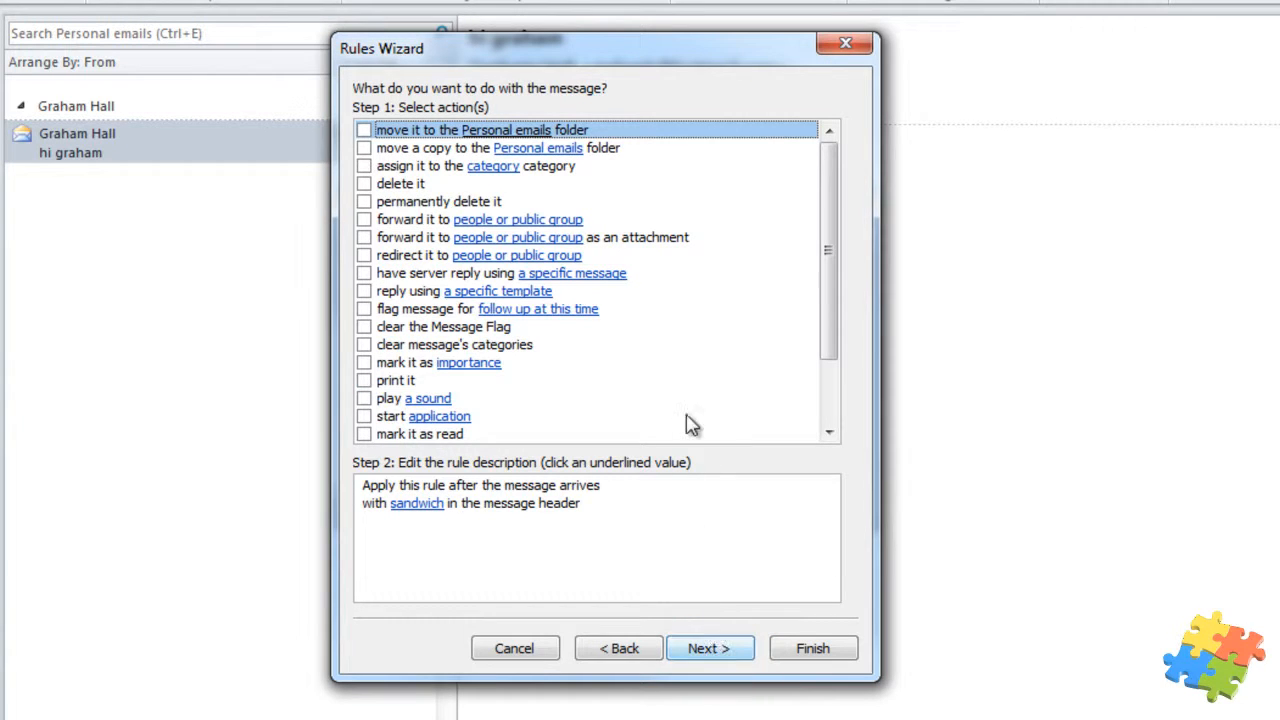
drag(826, 288, 840, 378)
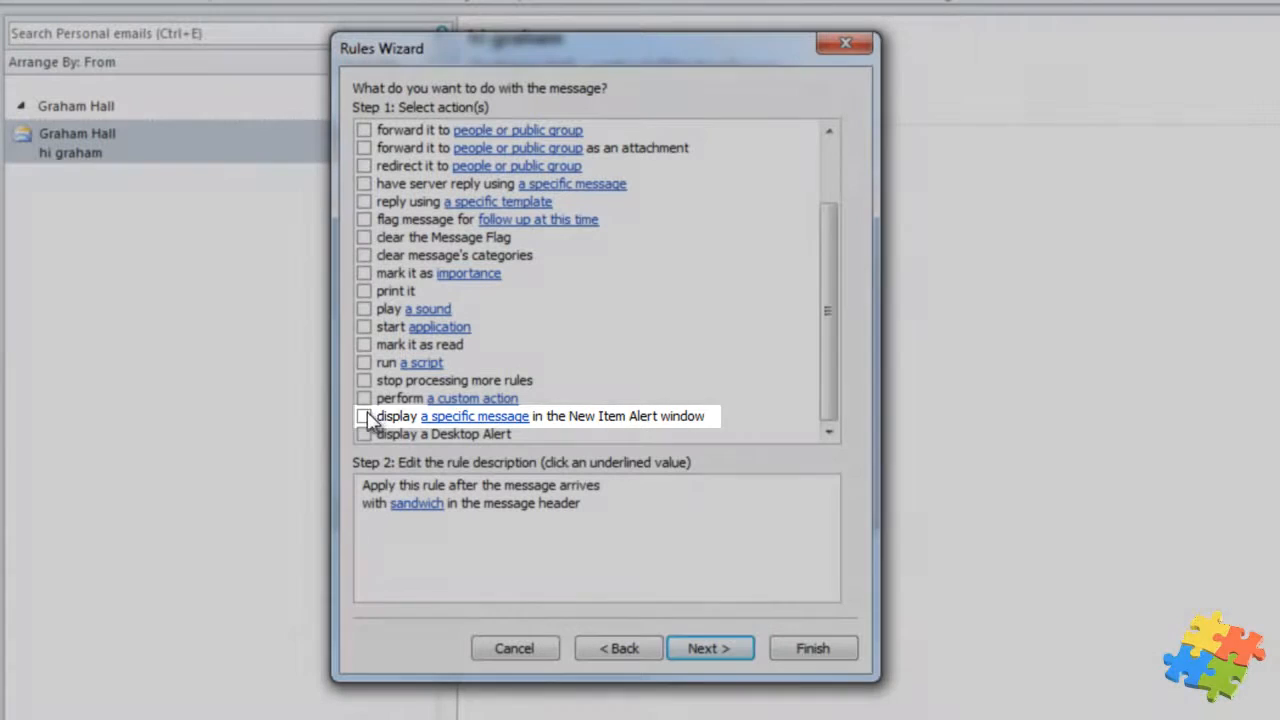
click(364, 416)
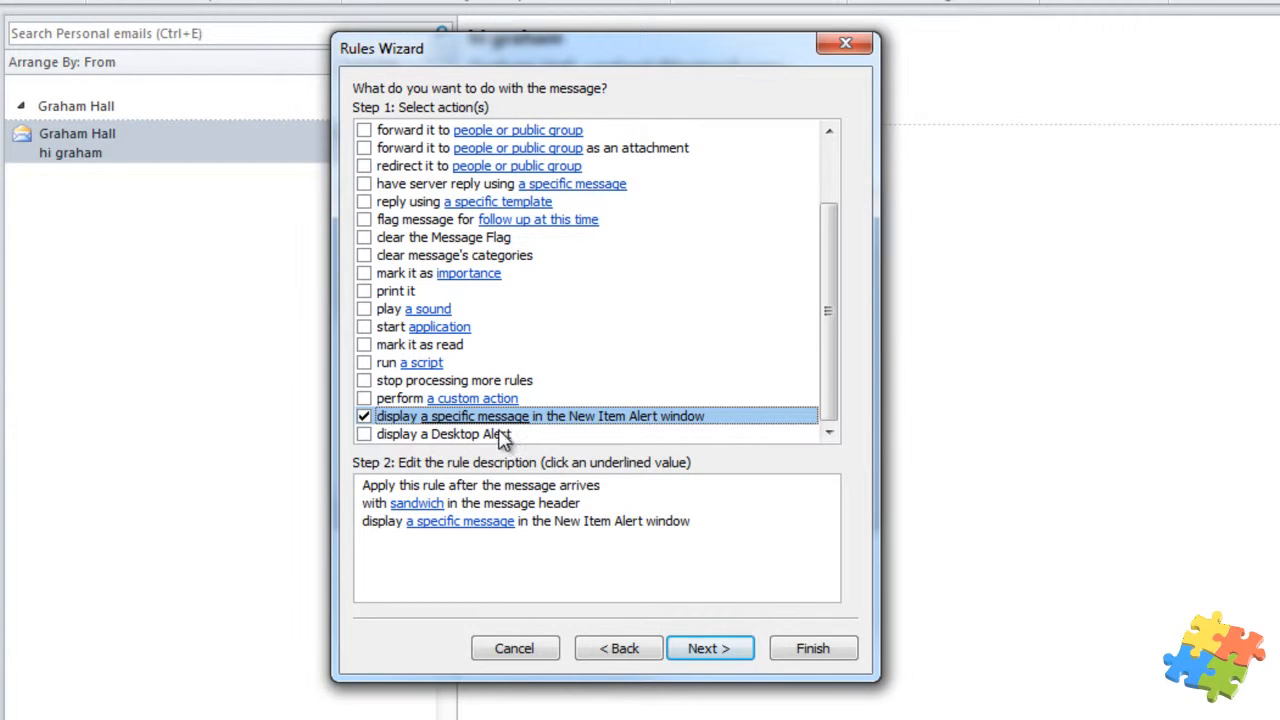
click(490, 524)
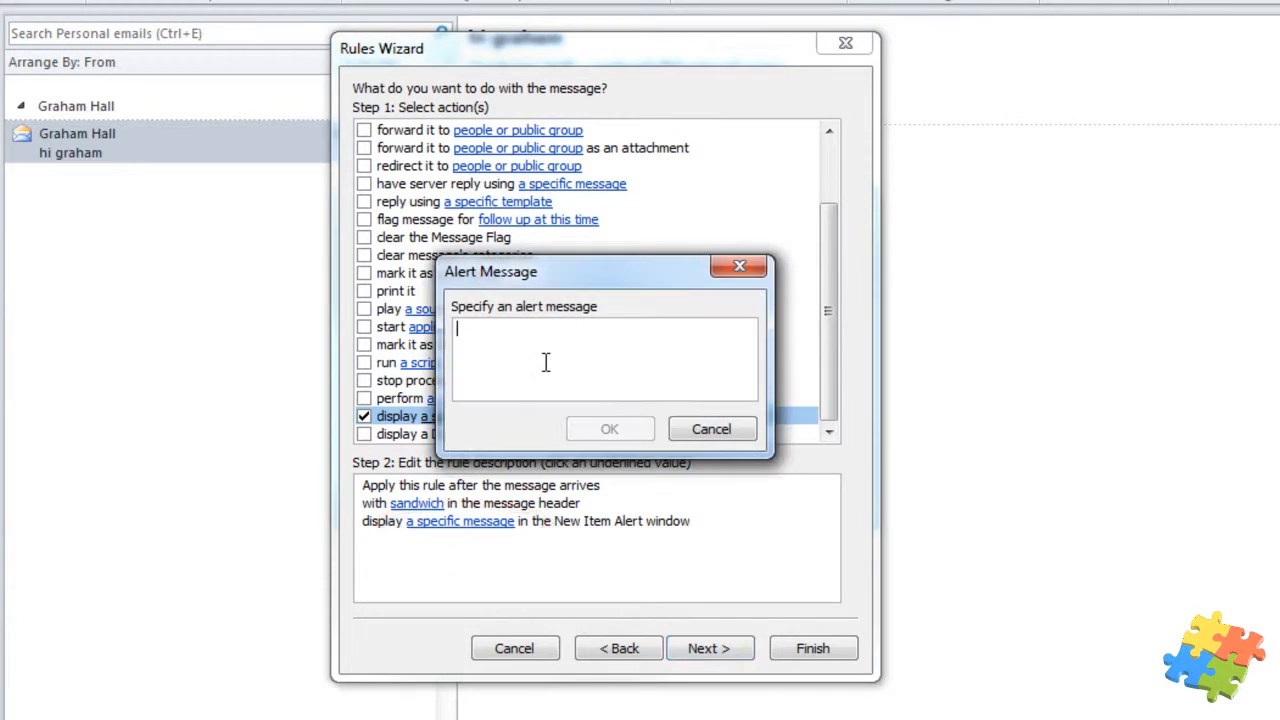
text(Sandw)
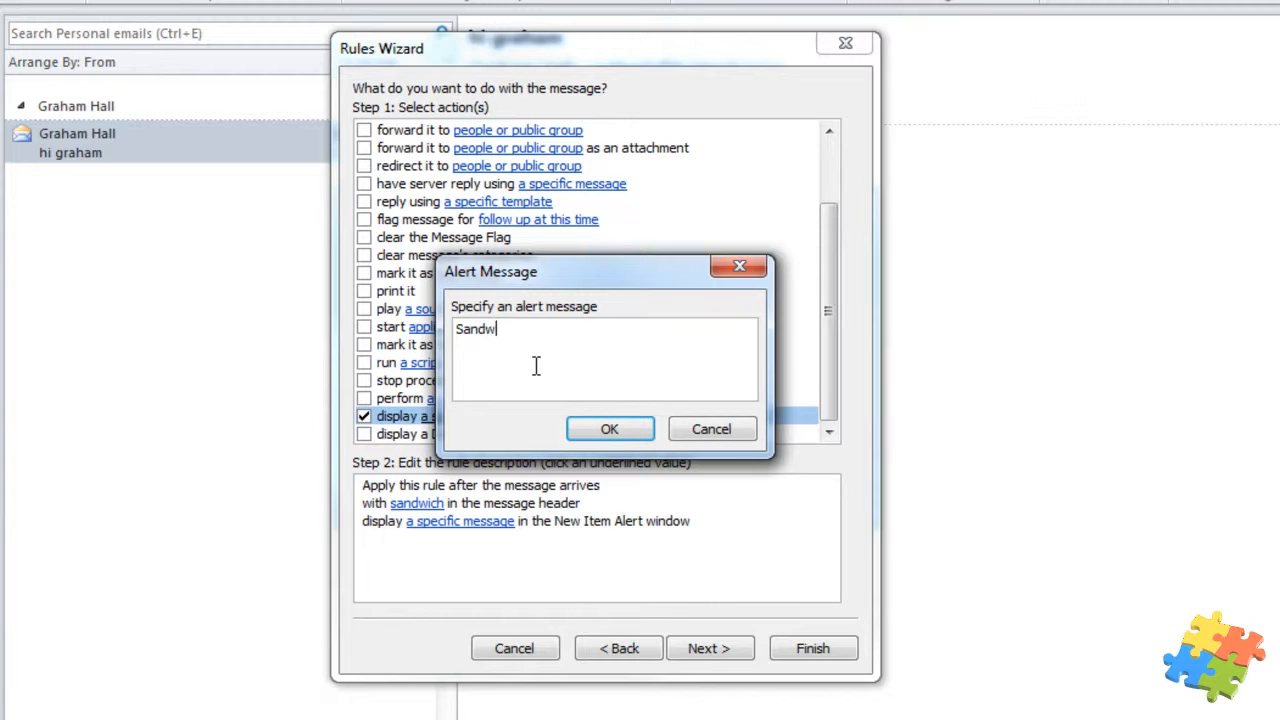
text(ich Van is here be)
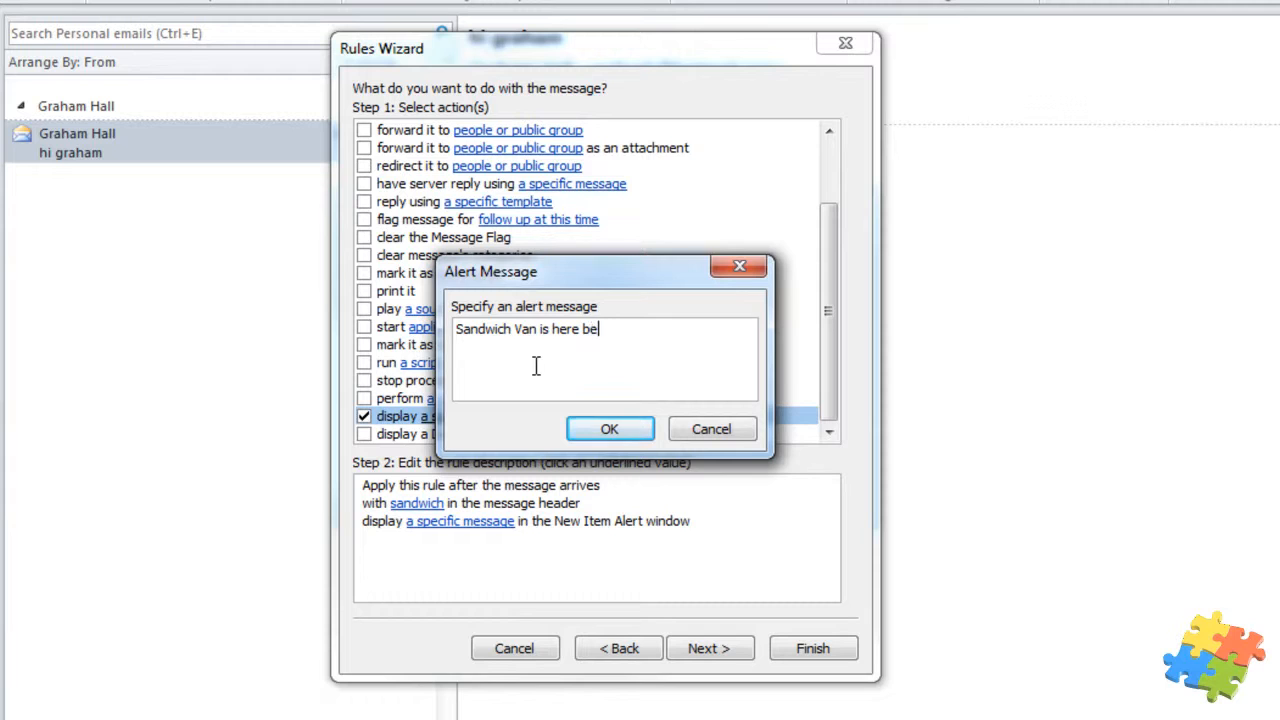
text( quick)
click(609, 429)
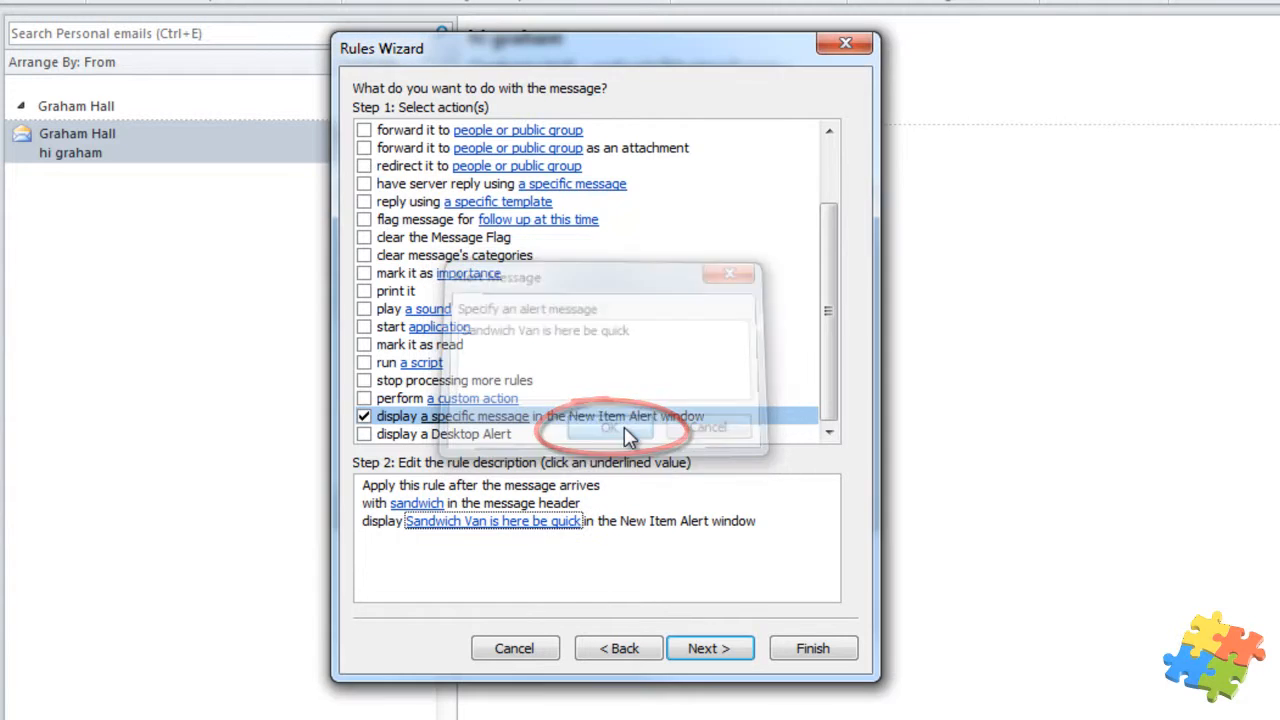
Save the rule without exceptions under the name "sandwich van notification" and dismiss the new mail alert it triggers.
click(733, 650)
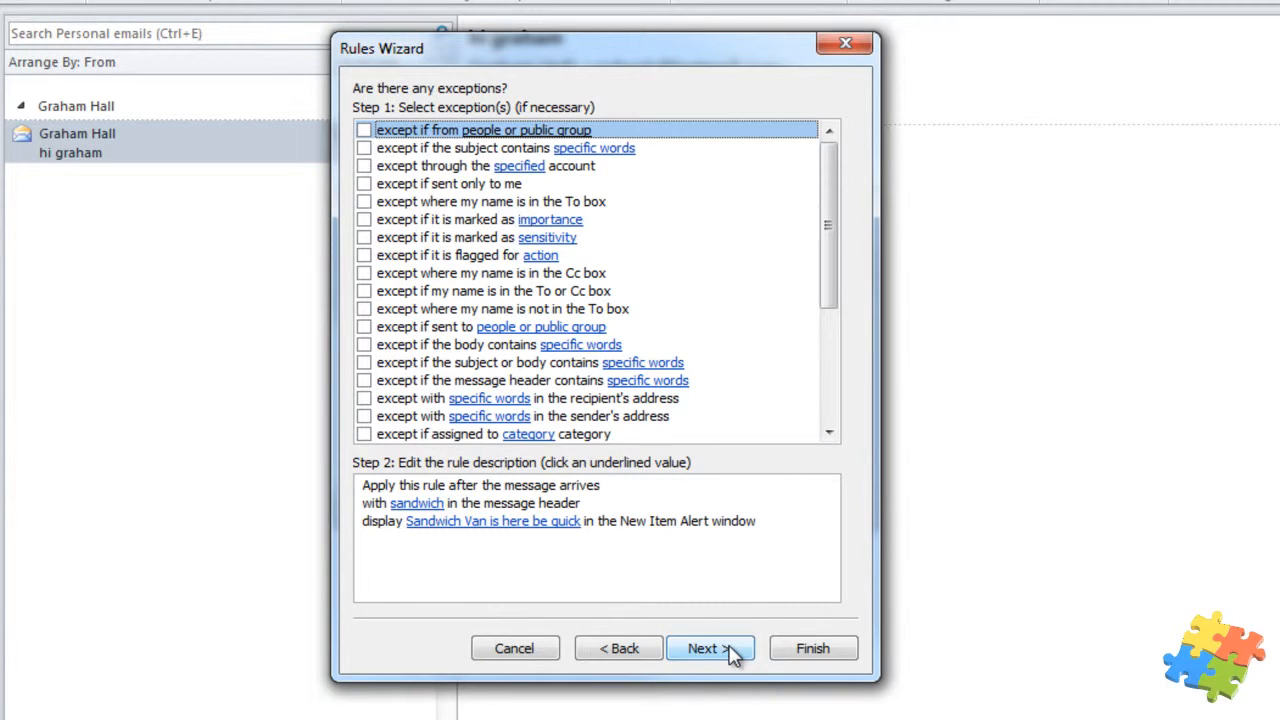
click(733, 650)
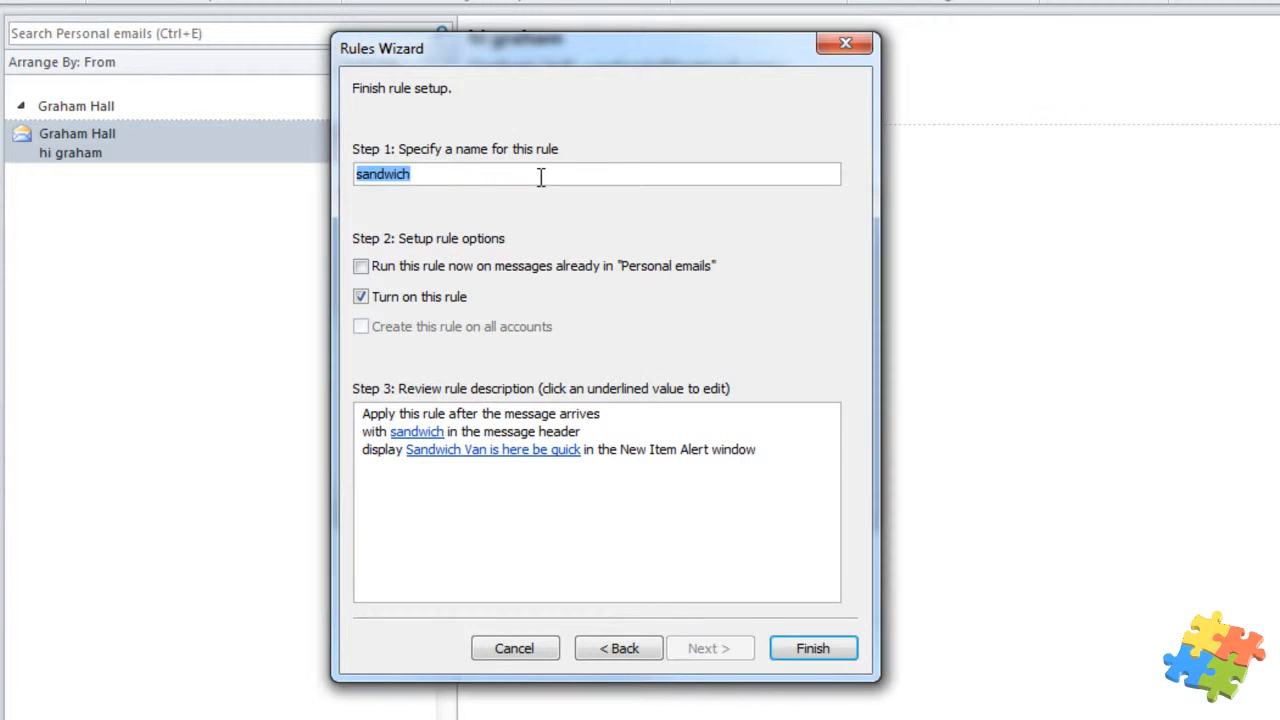
click(540, 177)
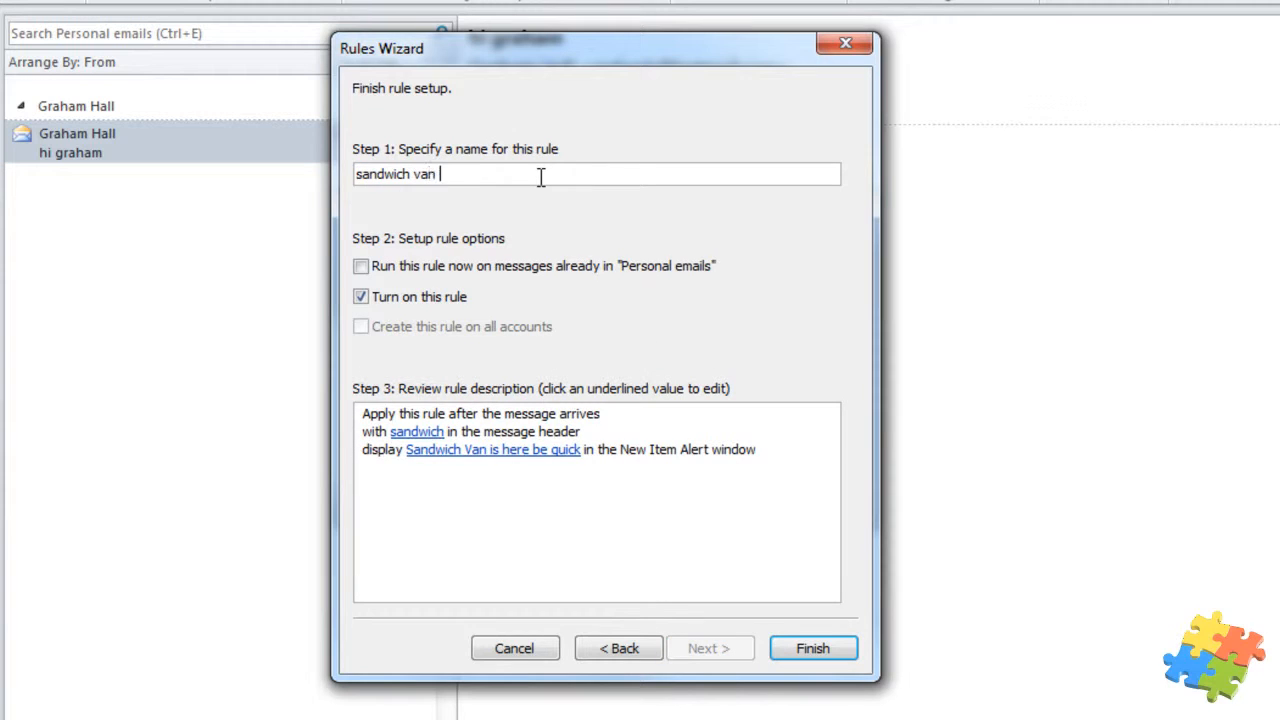
text(van notification)
click(815, 649)
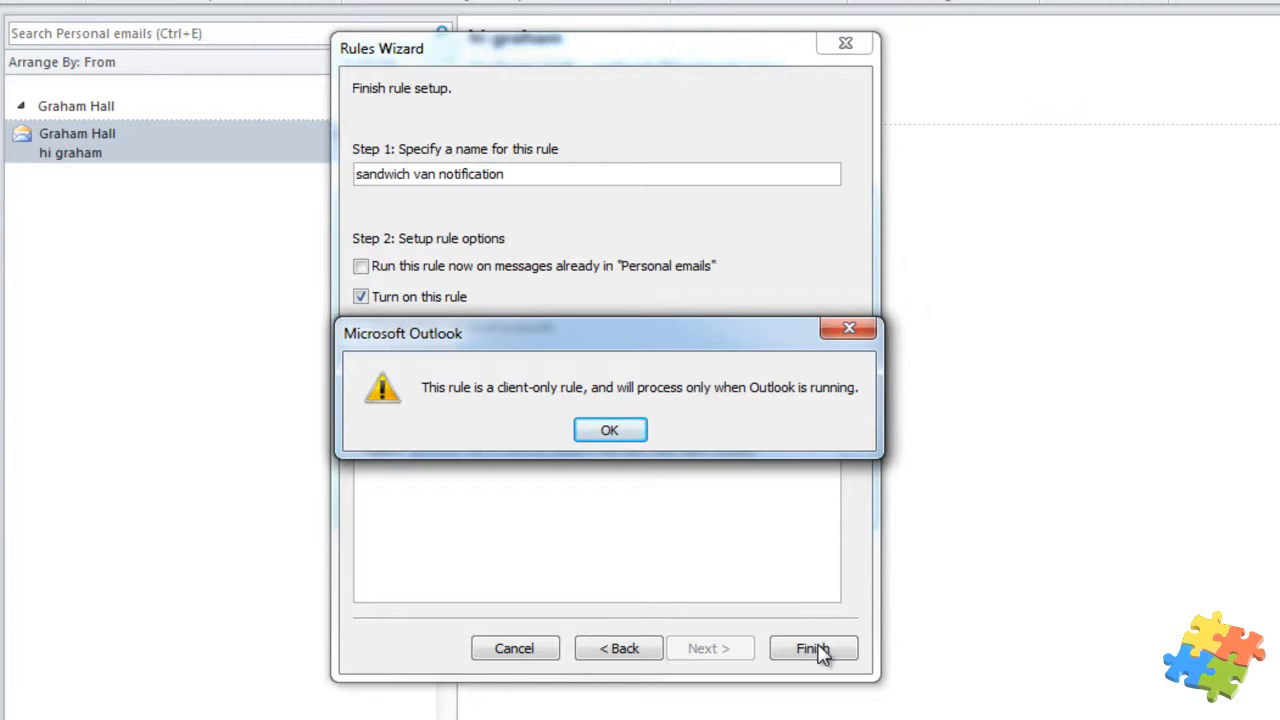
click(629, 433)
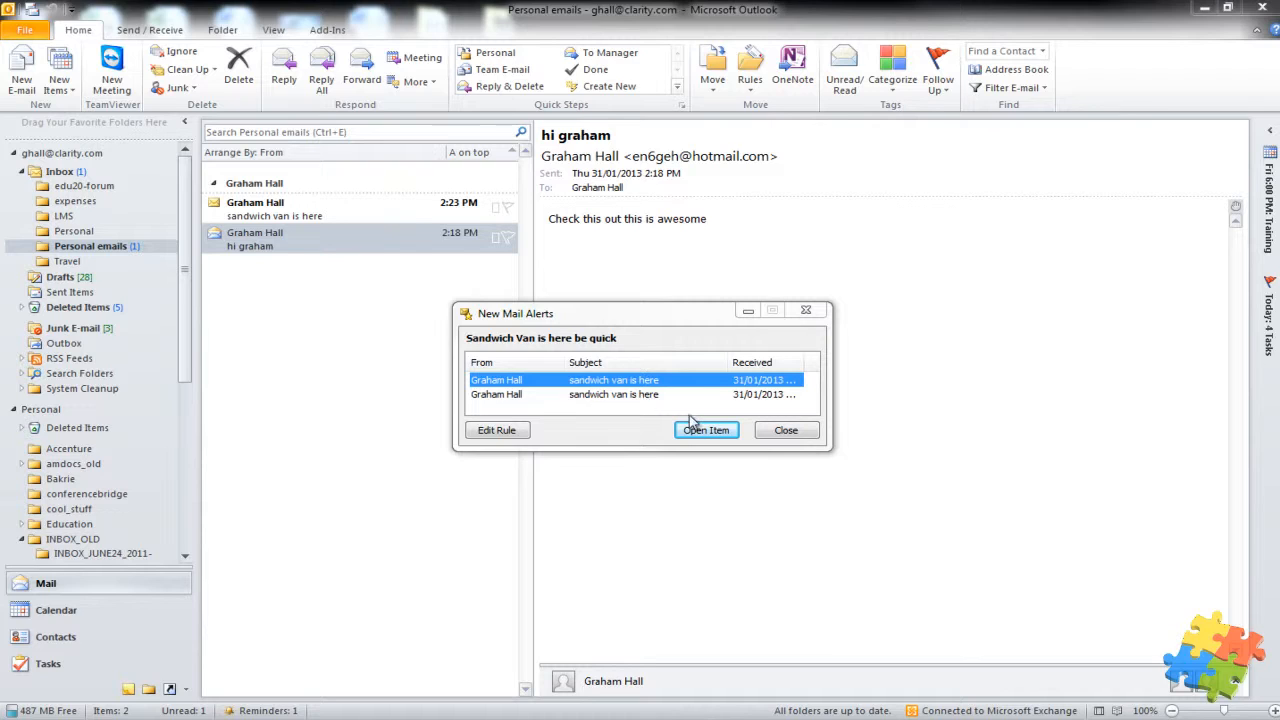
click(786, 431)
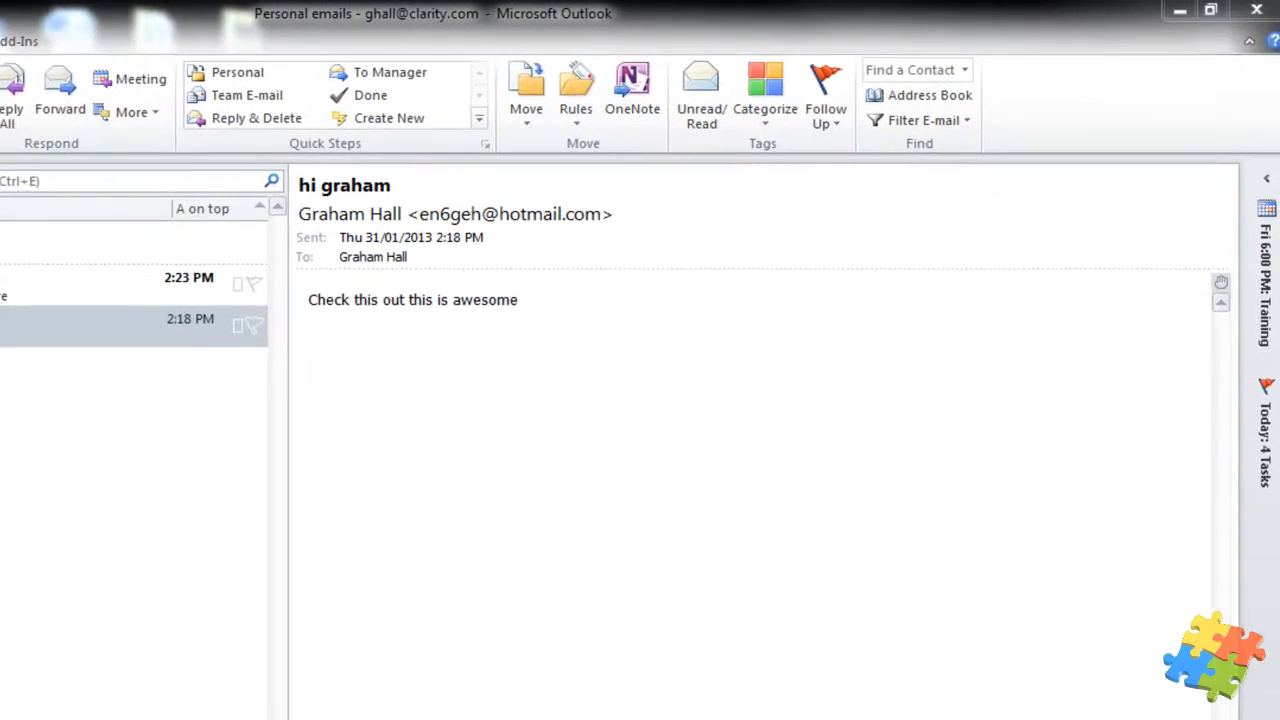
Start another advanced mail rule from the selected message, with the condition that the body contains the word "picnic".
click(540, 128)
click(437, 187)
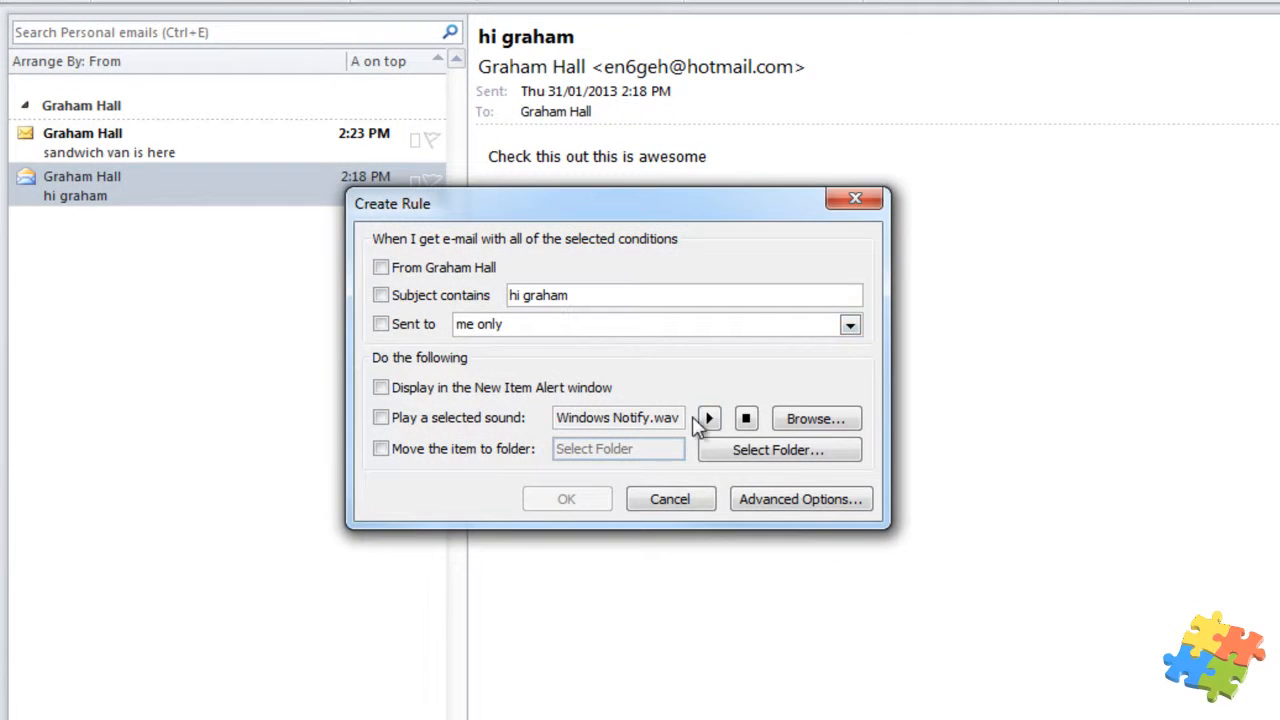
click(815, 508)
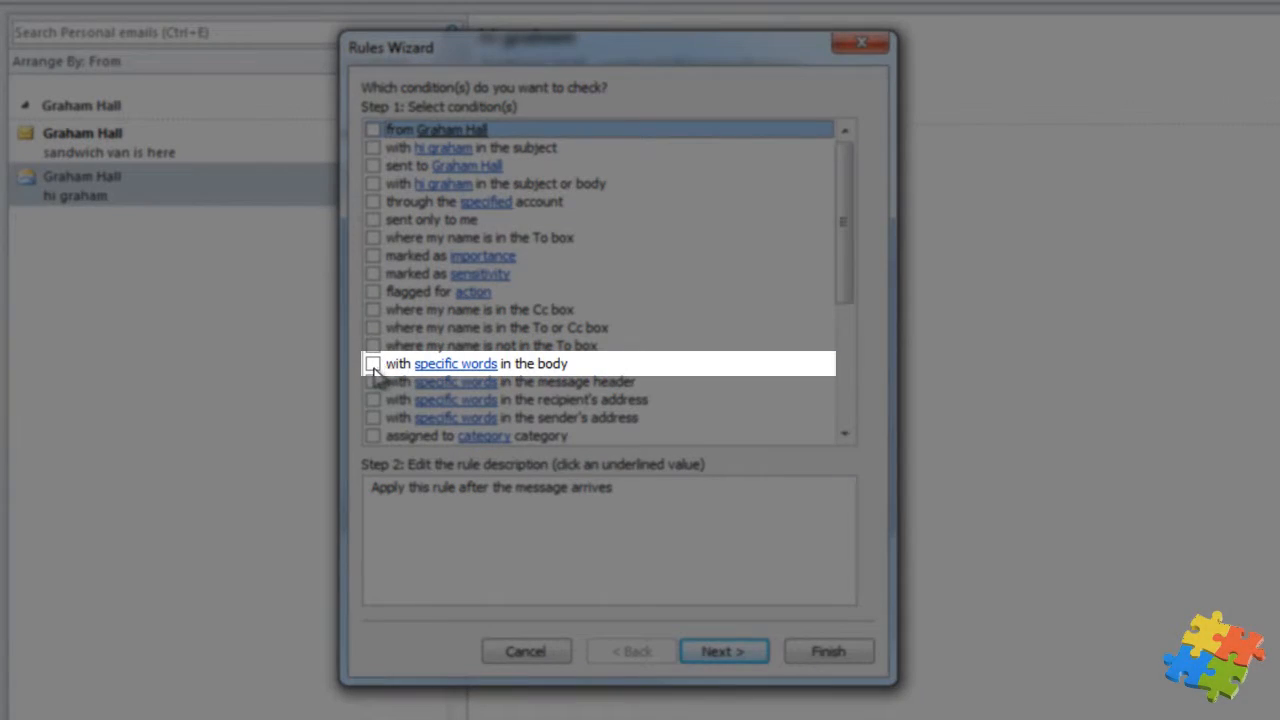
click(372, 364)
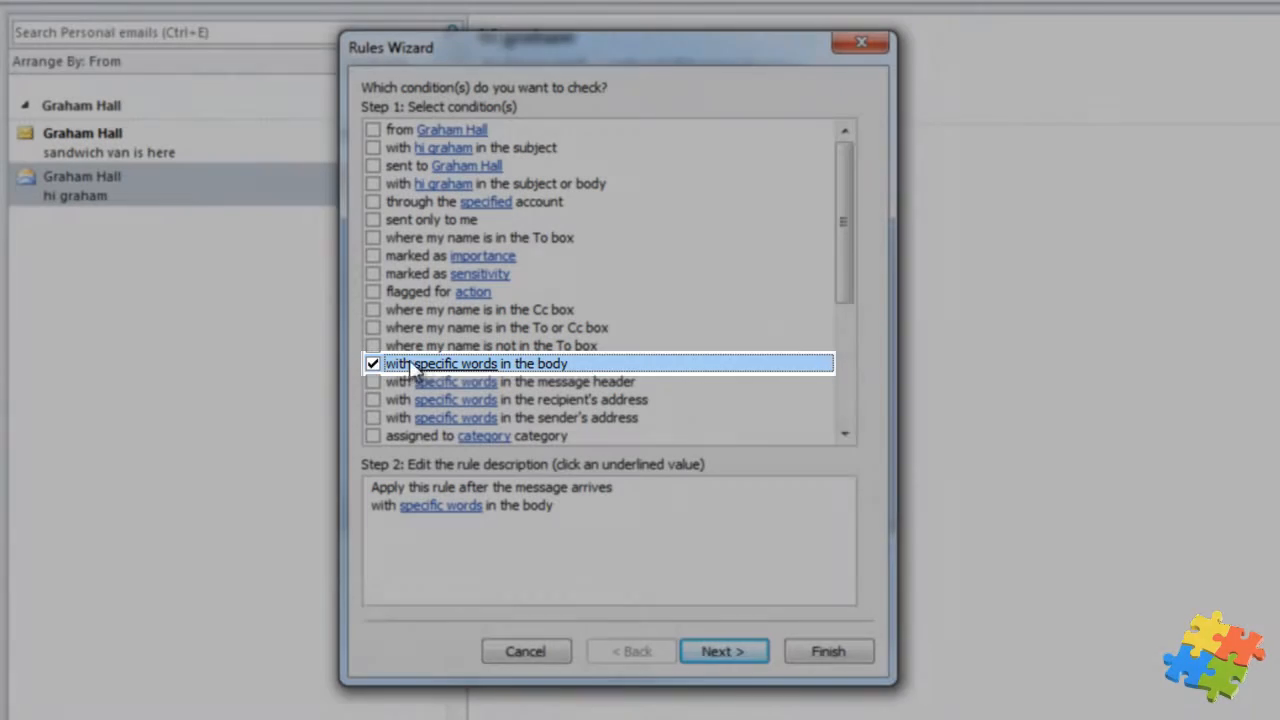
click(465, 506)
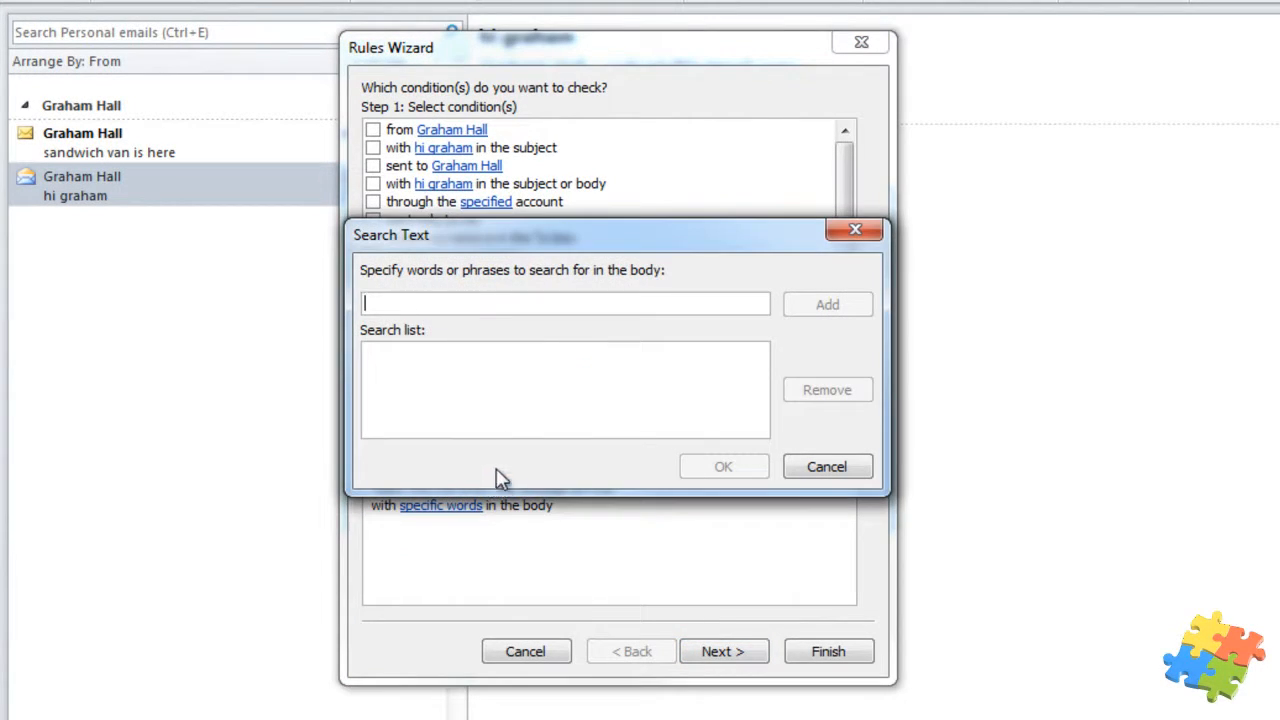
text(picn)
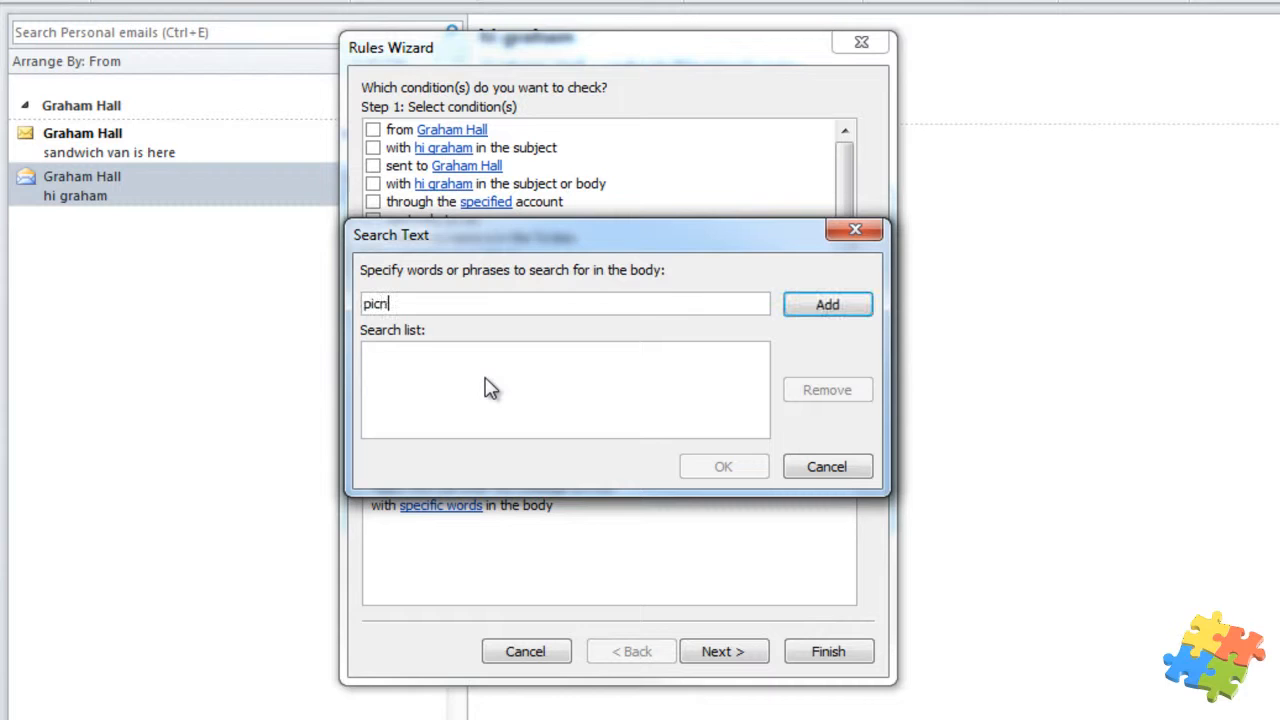
text(ic)
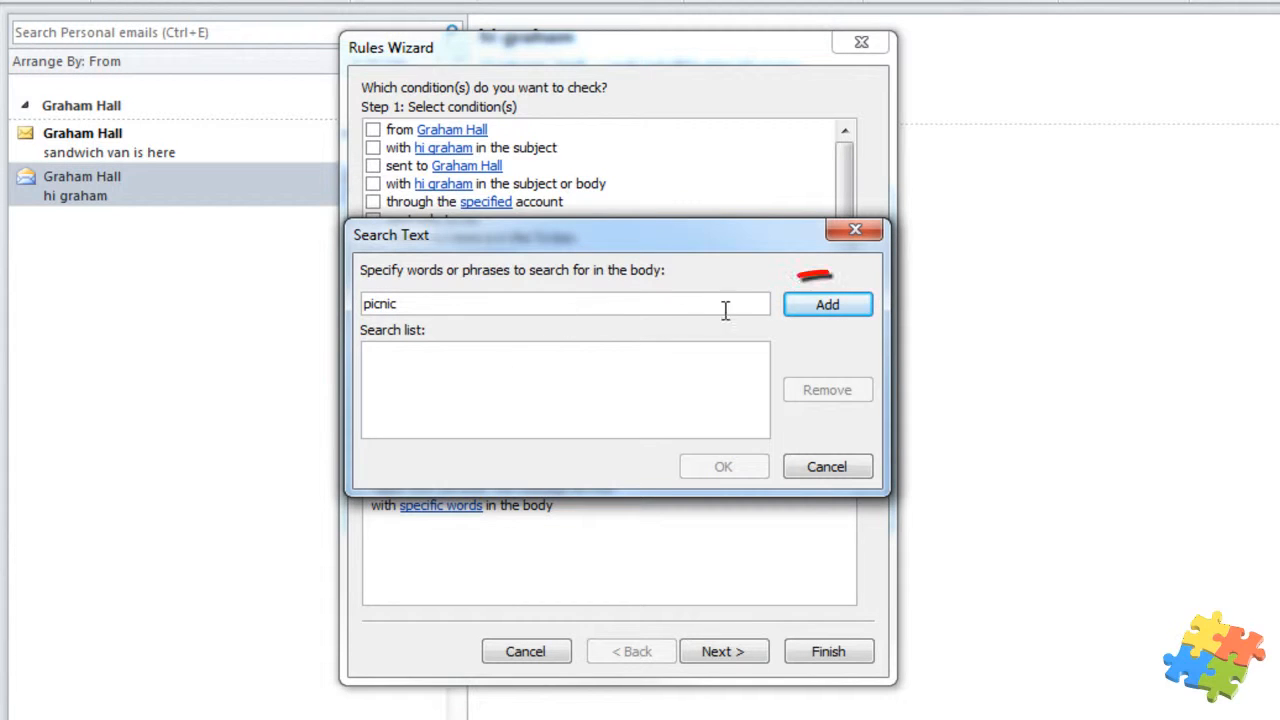
click(830, 308)
click(724, 468)
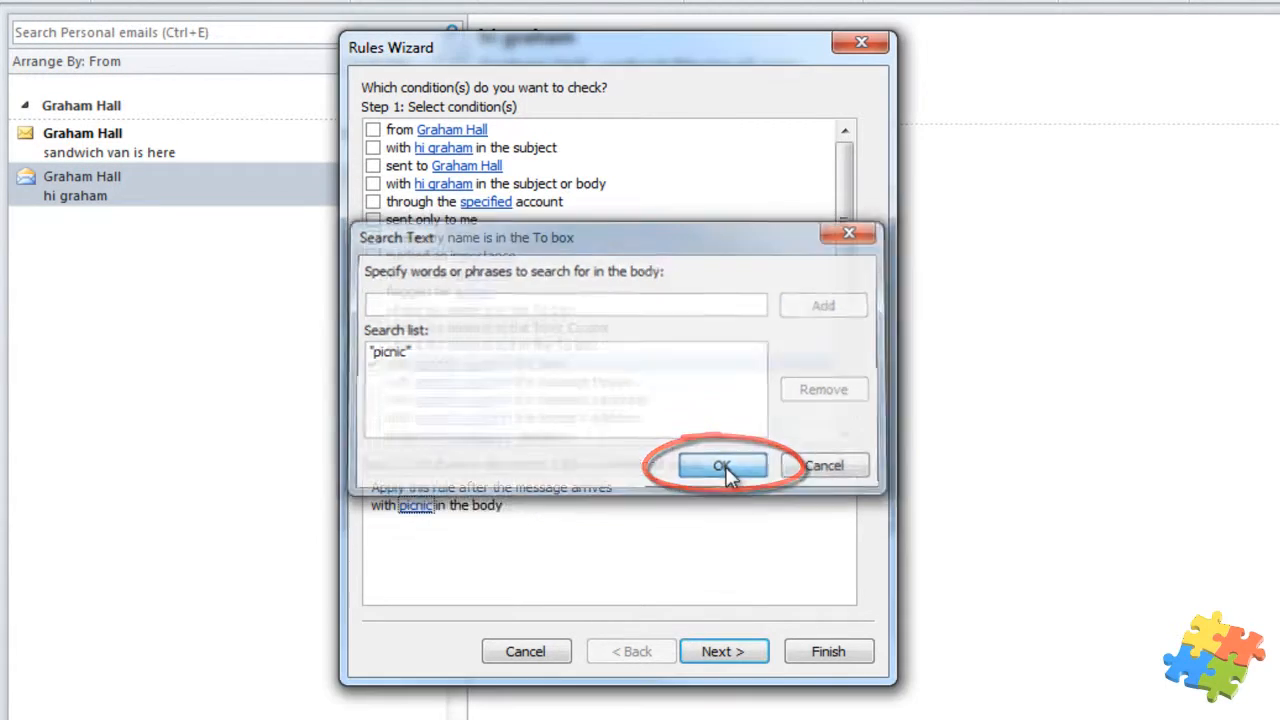
Set the rule's action to assign matching messages to the picnic color category.
click(745, 648)
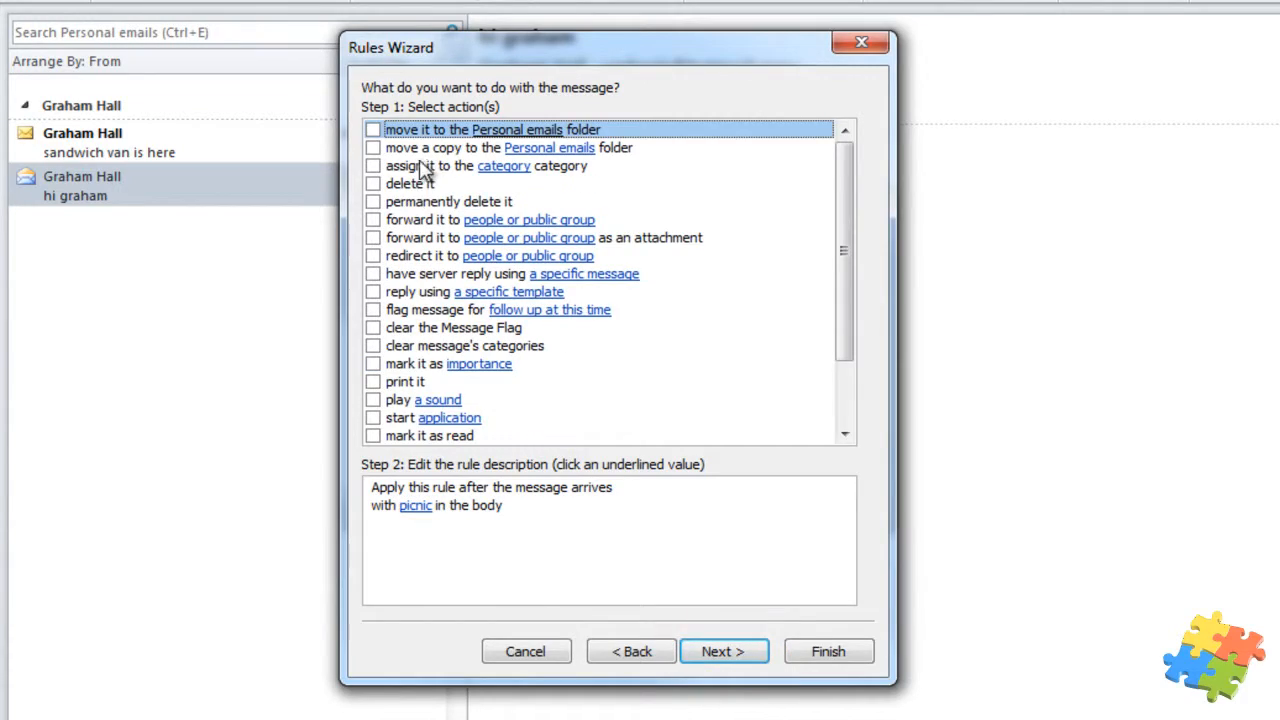
click(373, 166)
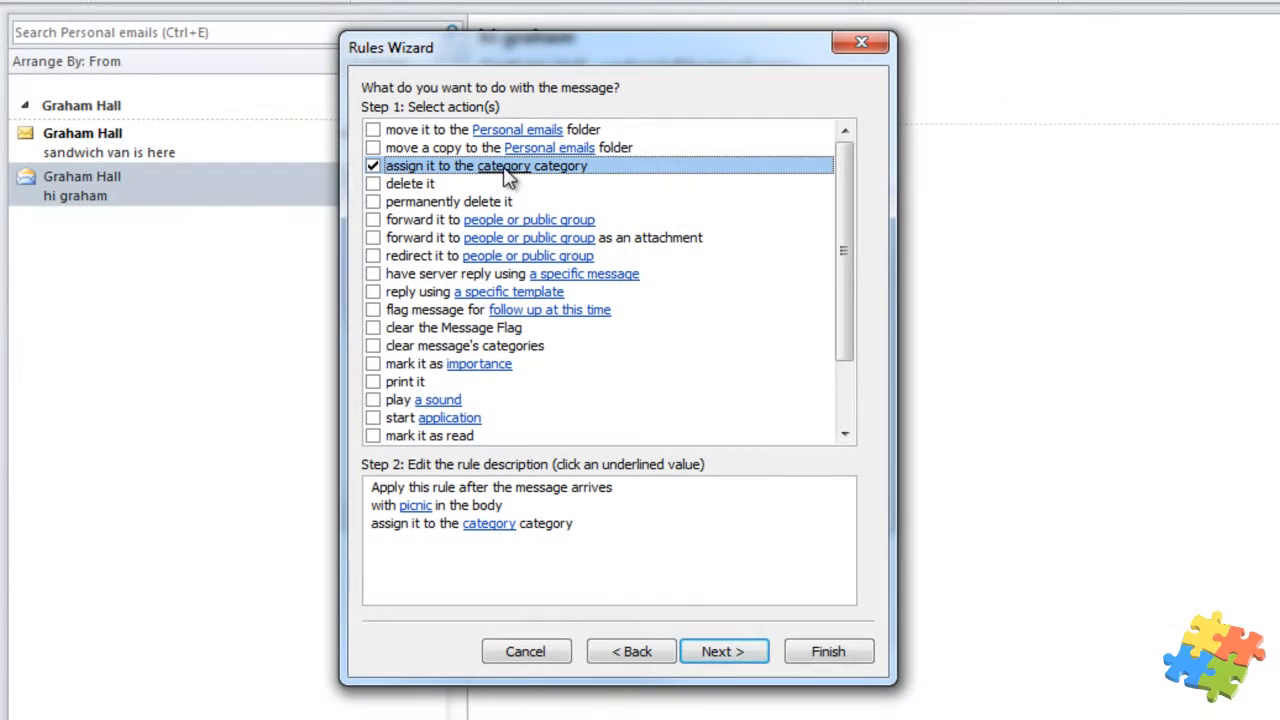
click(487, 525)
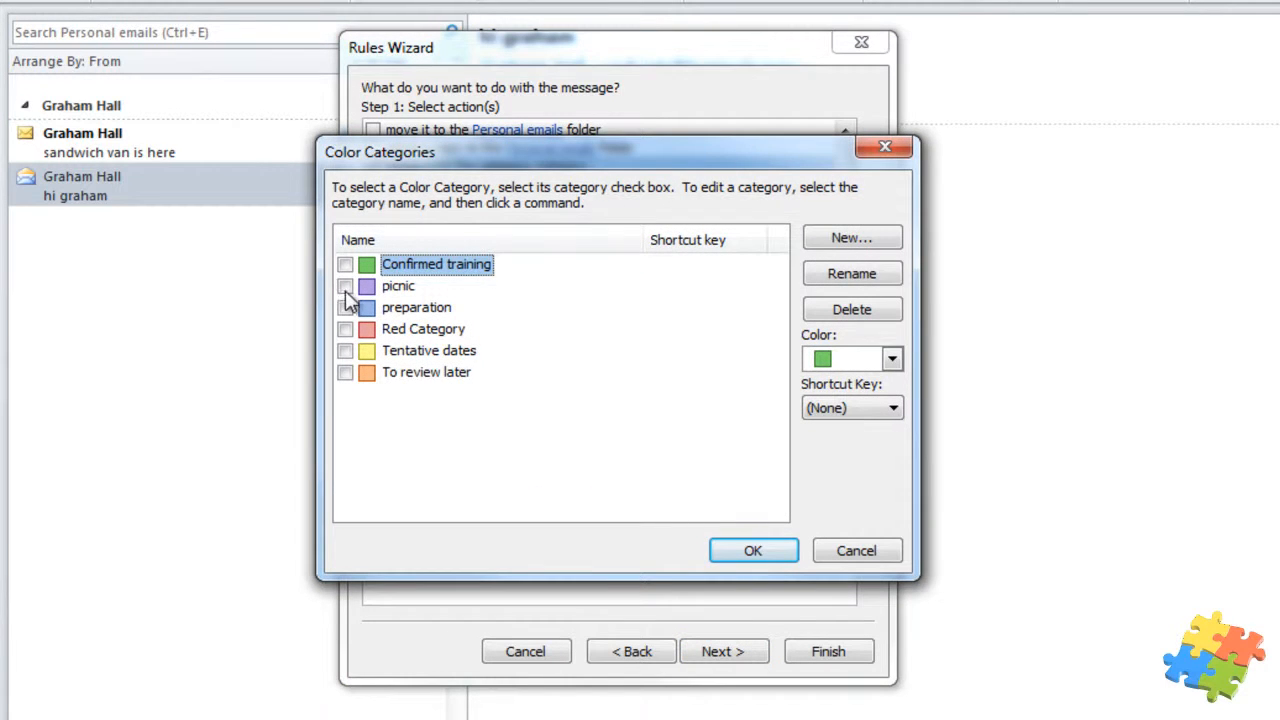
click(345, 286)
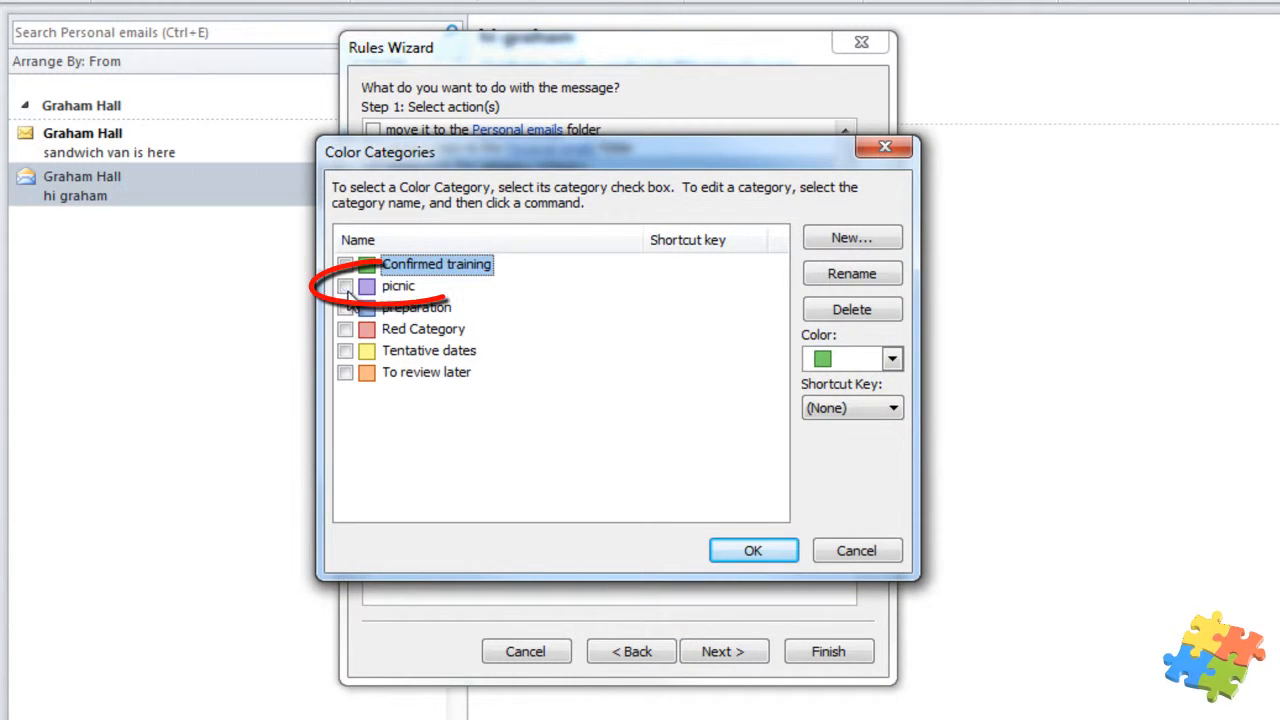
click(752, 553)
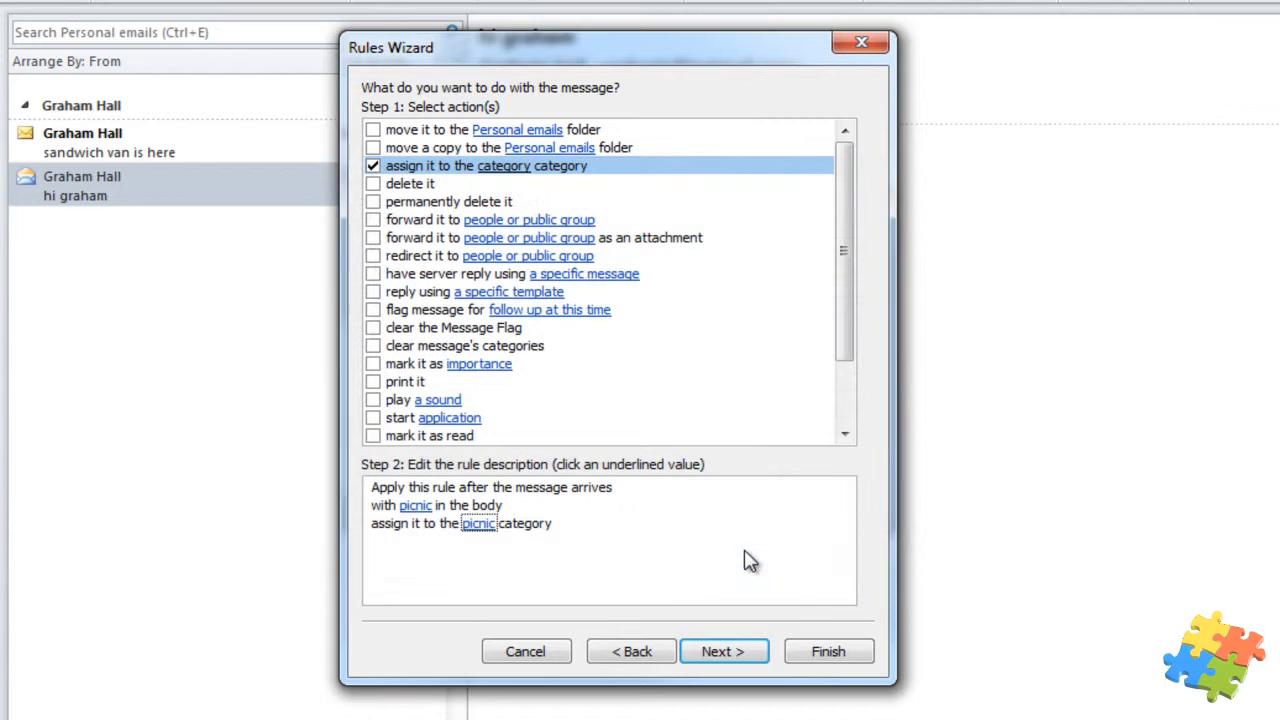
Save the rule without exceptions under the name "picnic" and view the new picnic message in the list.
click(745, 655)
click(745, 655)
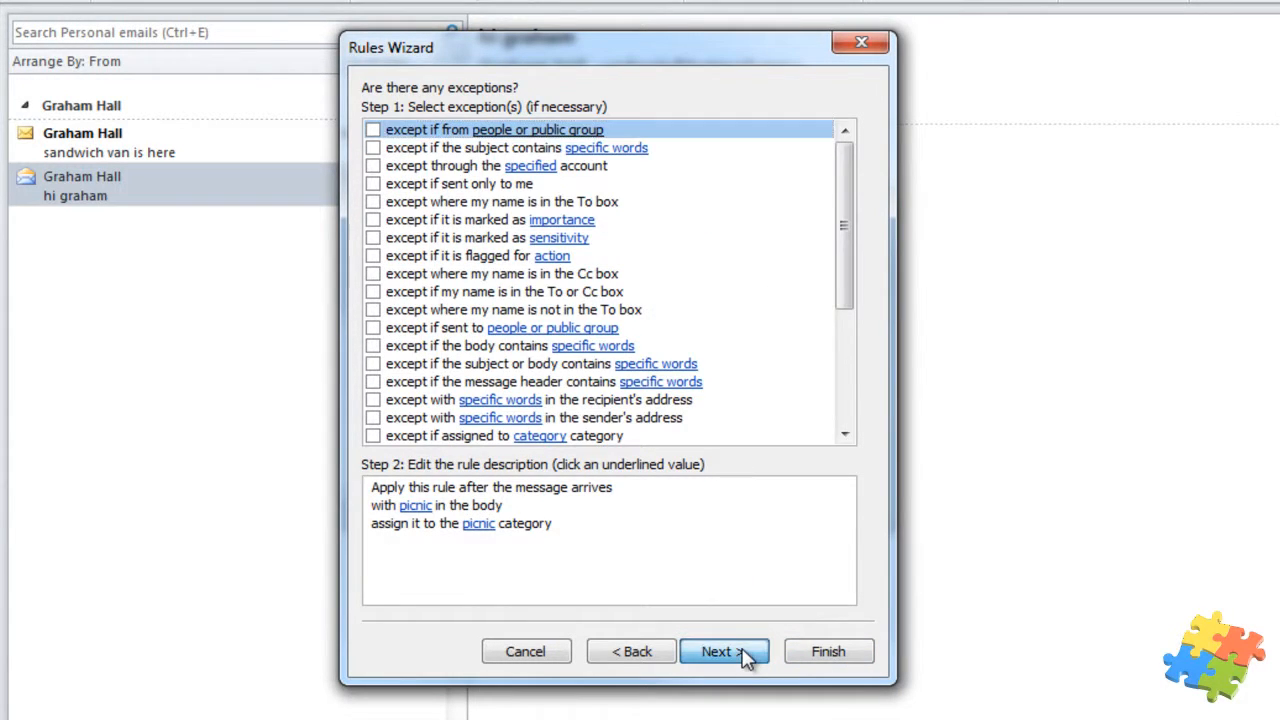
click(421, 174)
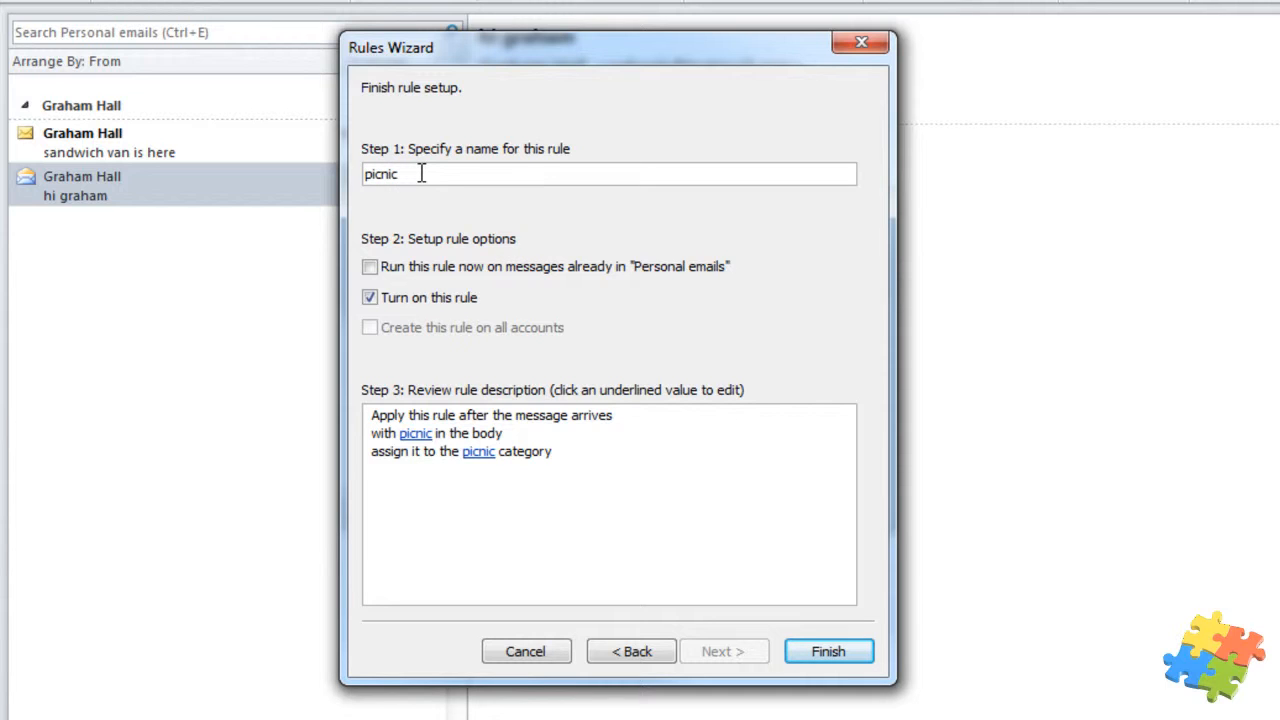
click(813, 645)
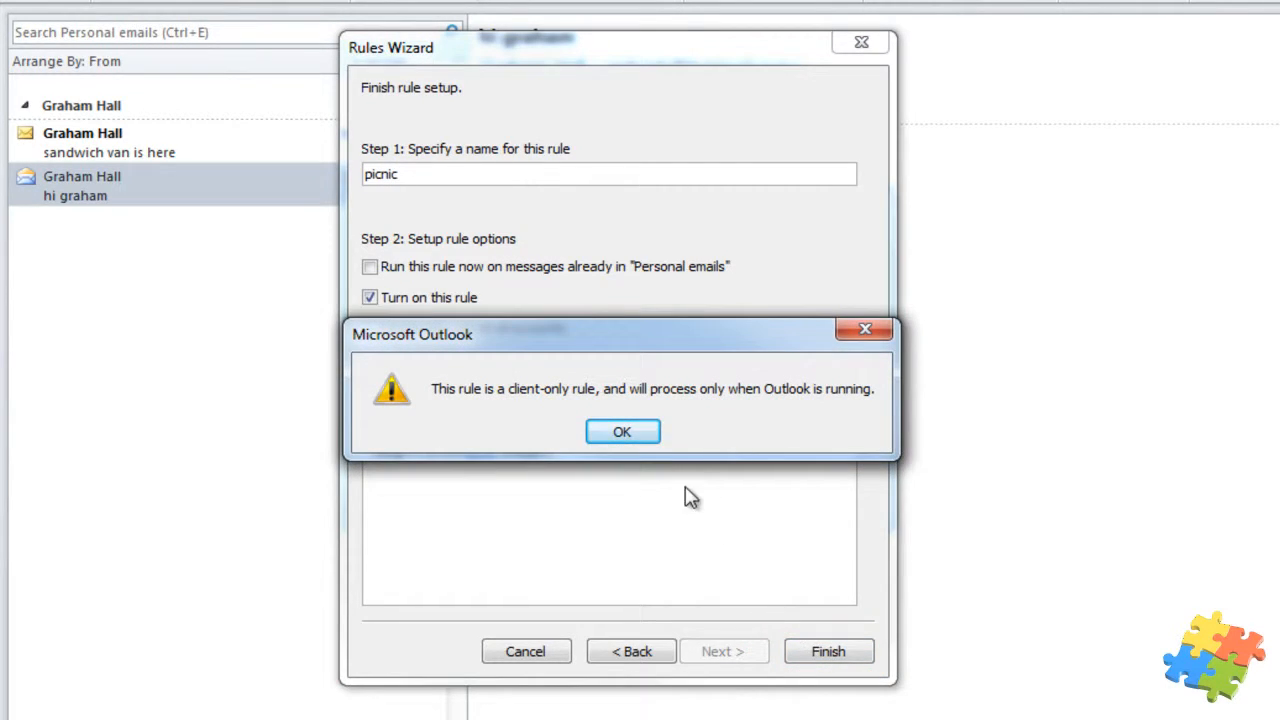
click(622, 432)
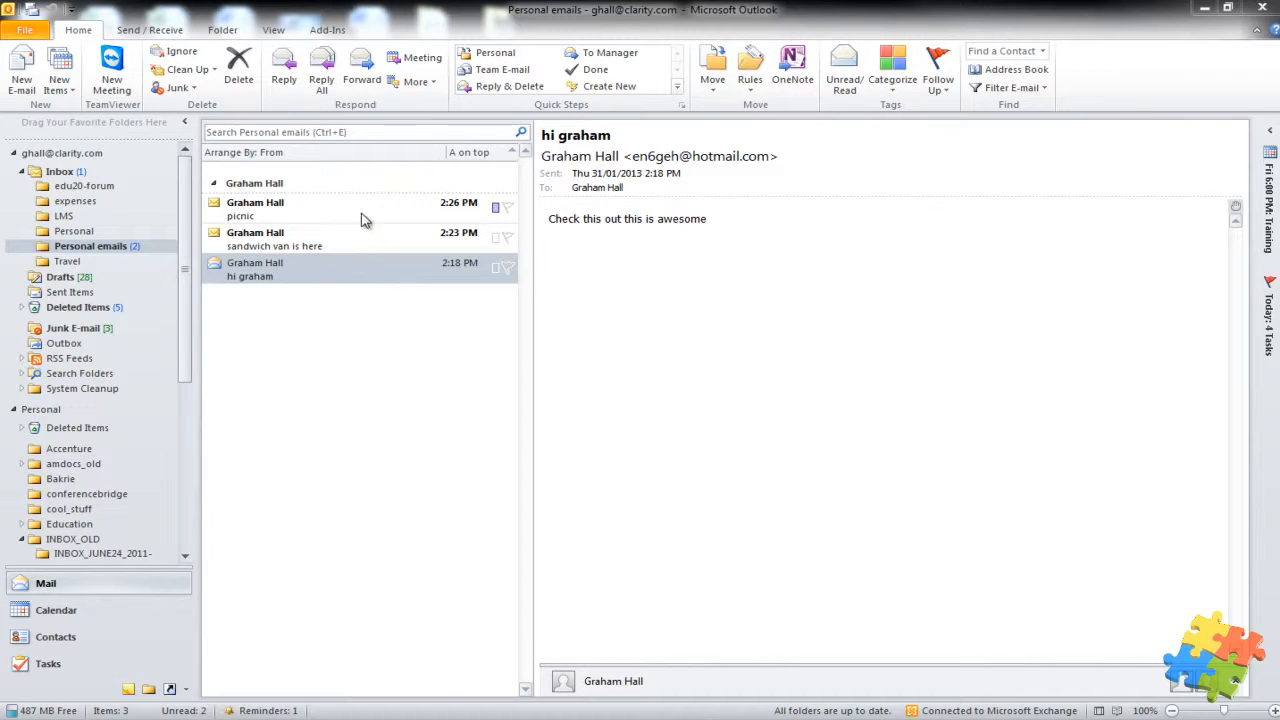
click(365, 213)
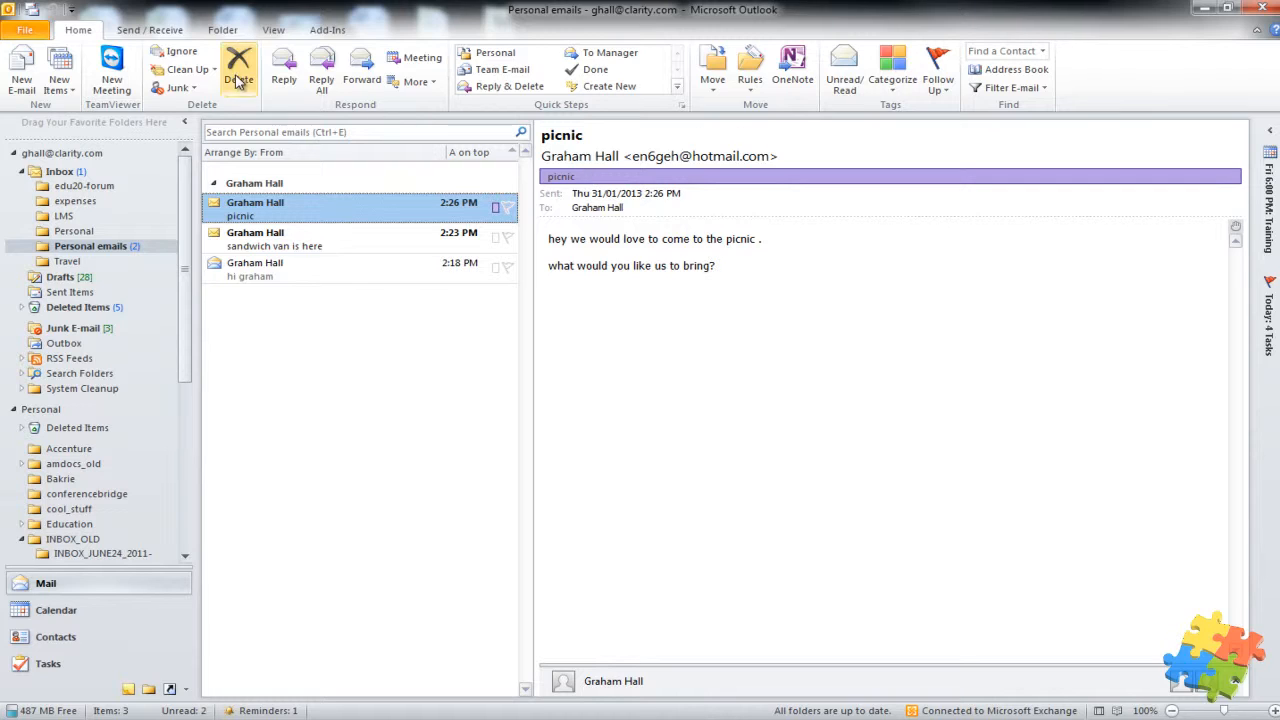
Compose a new e-mail with subject "picnic responding" and body "Thanks for your email – I am looking at them all this Friday.".
click(35, 76)
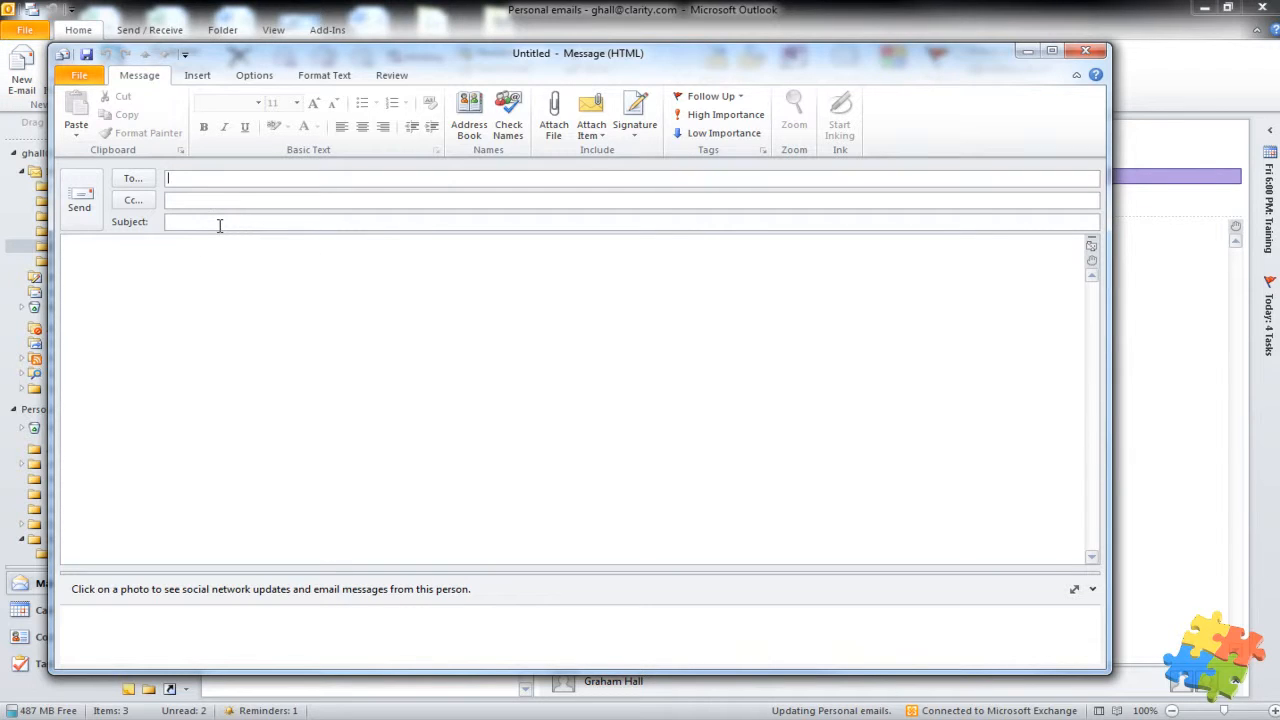
click(222, 221)
text(picnic responding)
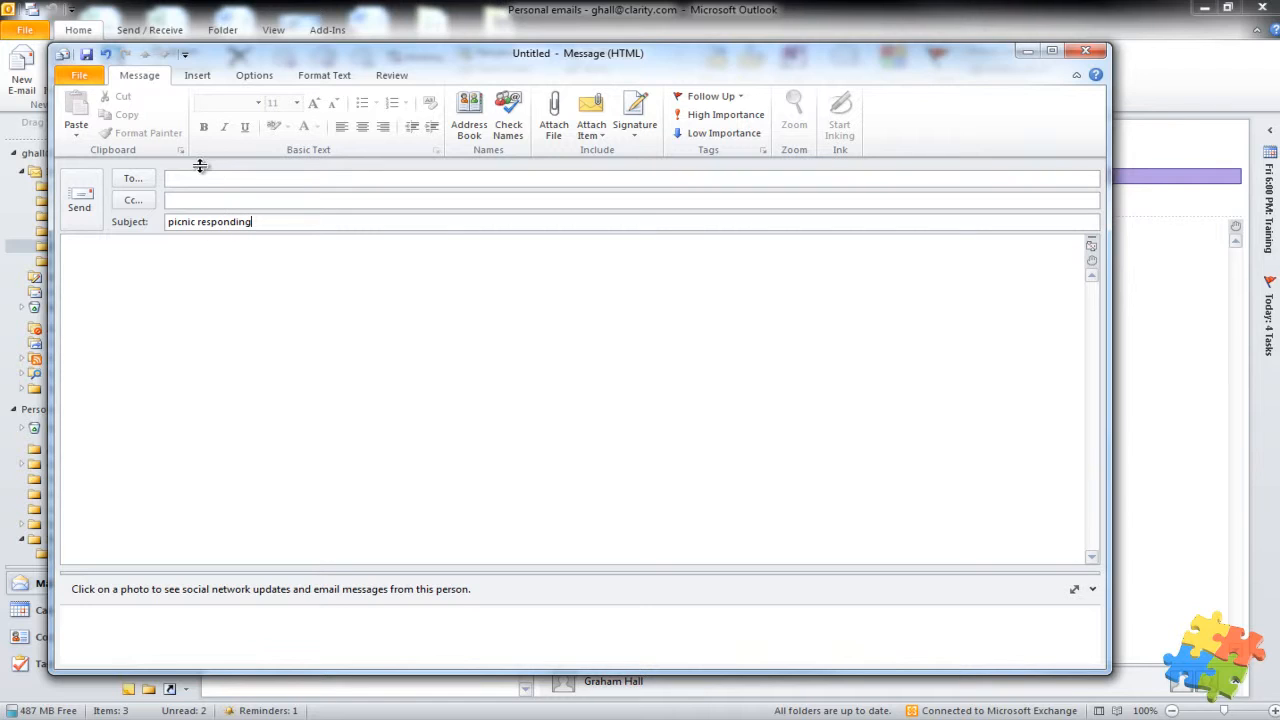
click(198, 258)
text(hanks)
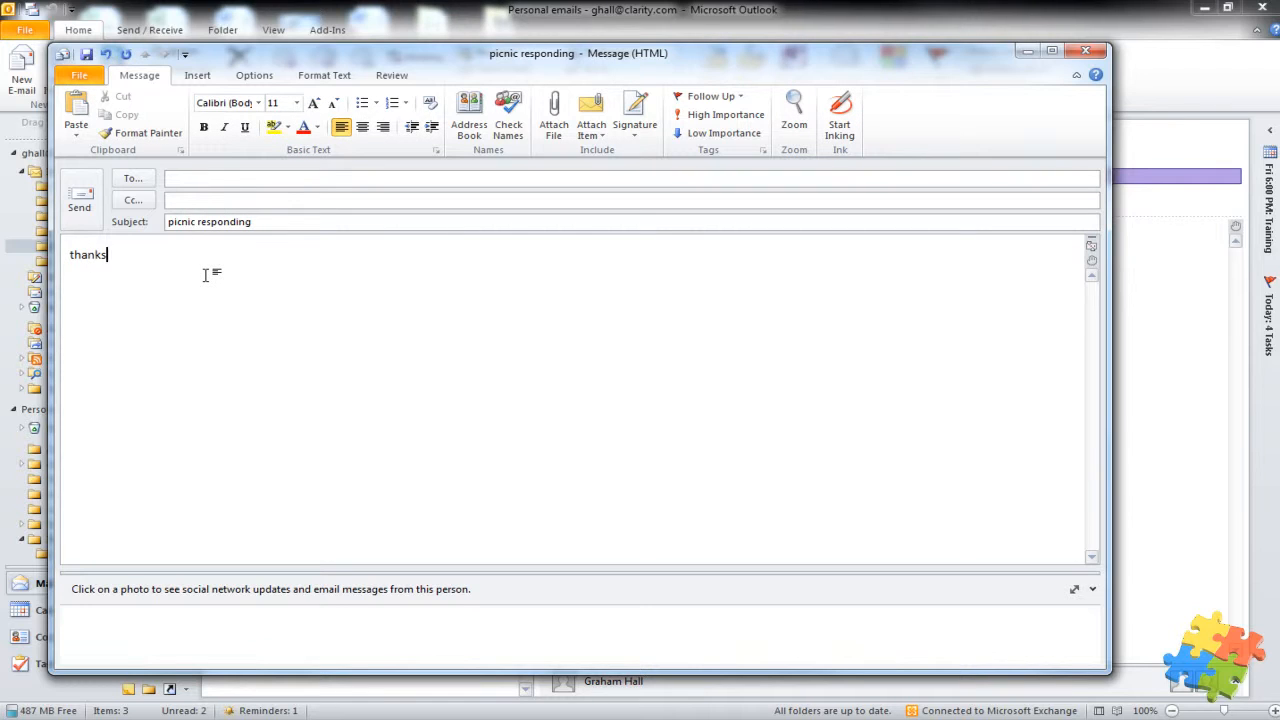
text( yor your email – I am looking at them all this)
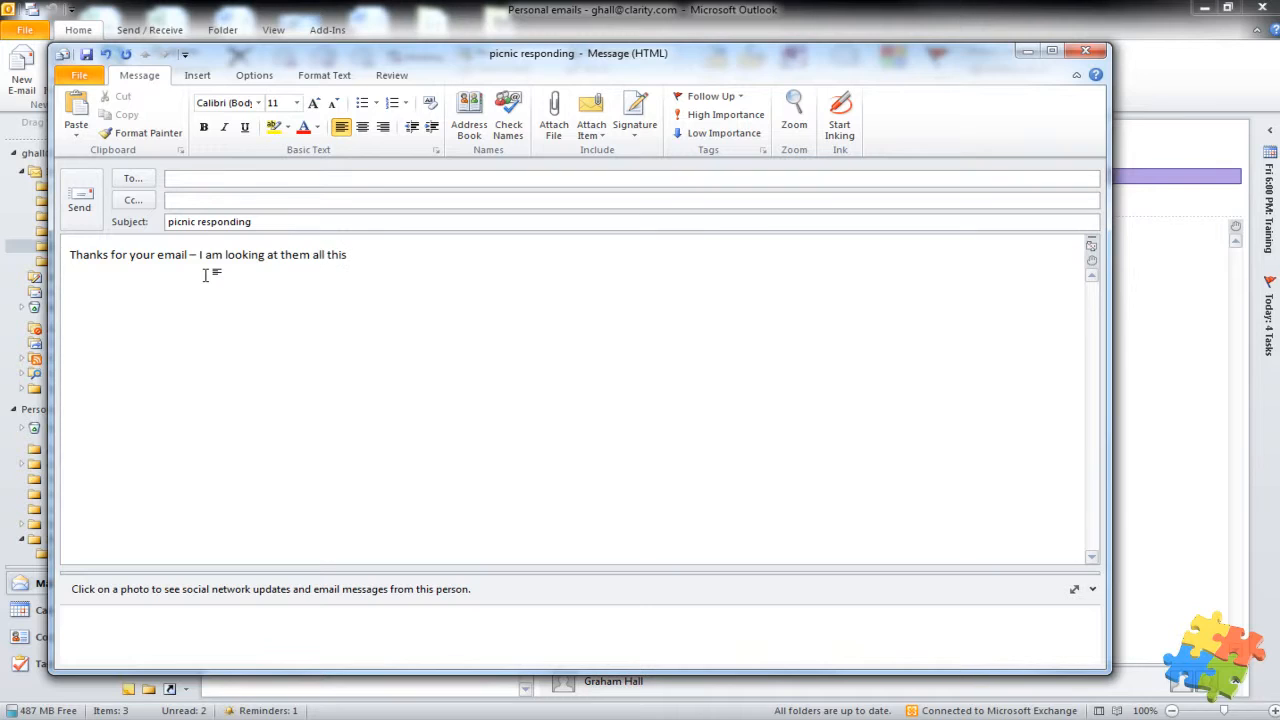
text(.)
Save the message as an Outlook Template (*.oft) named "picnic" and close the message without saving changes.
click(79, 75)
click(116, 128)
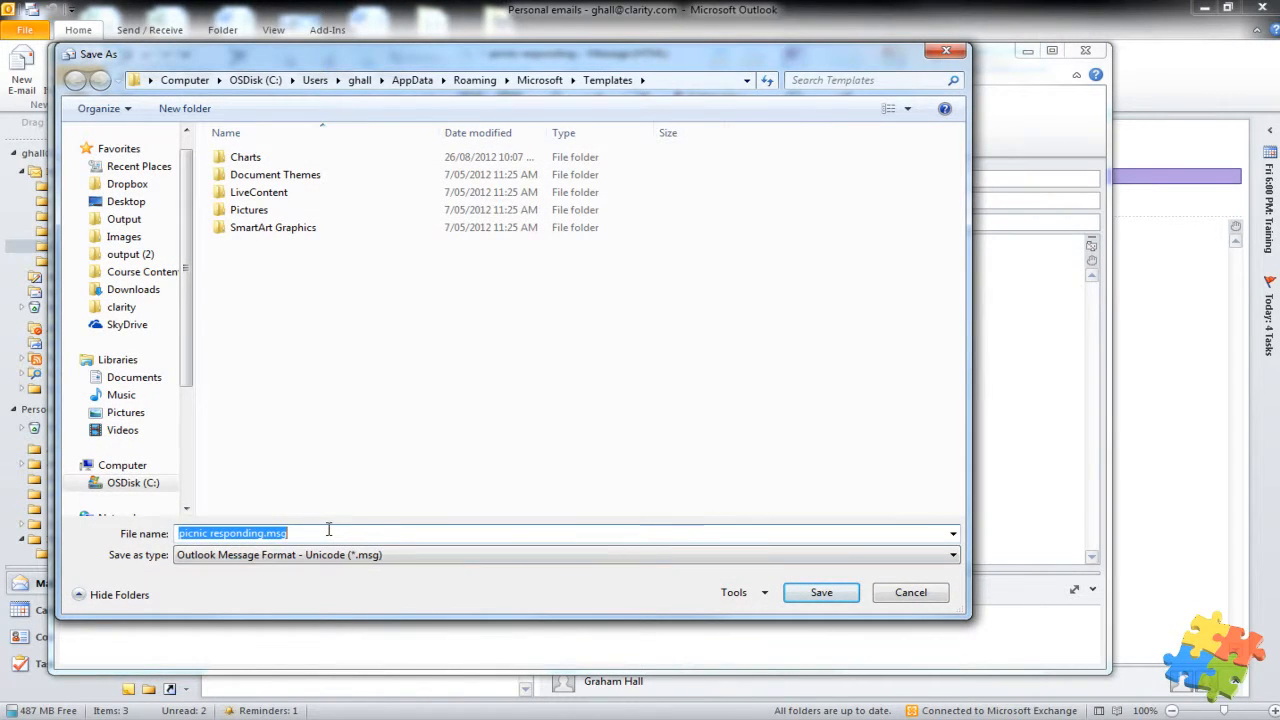
text(picnic)
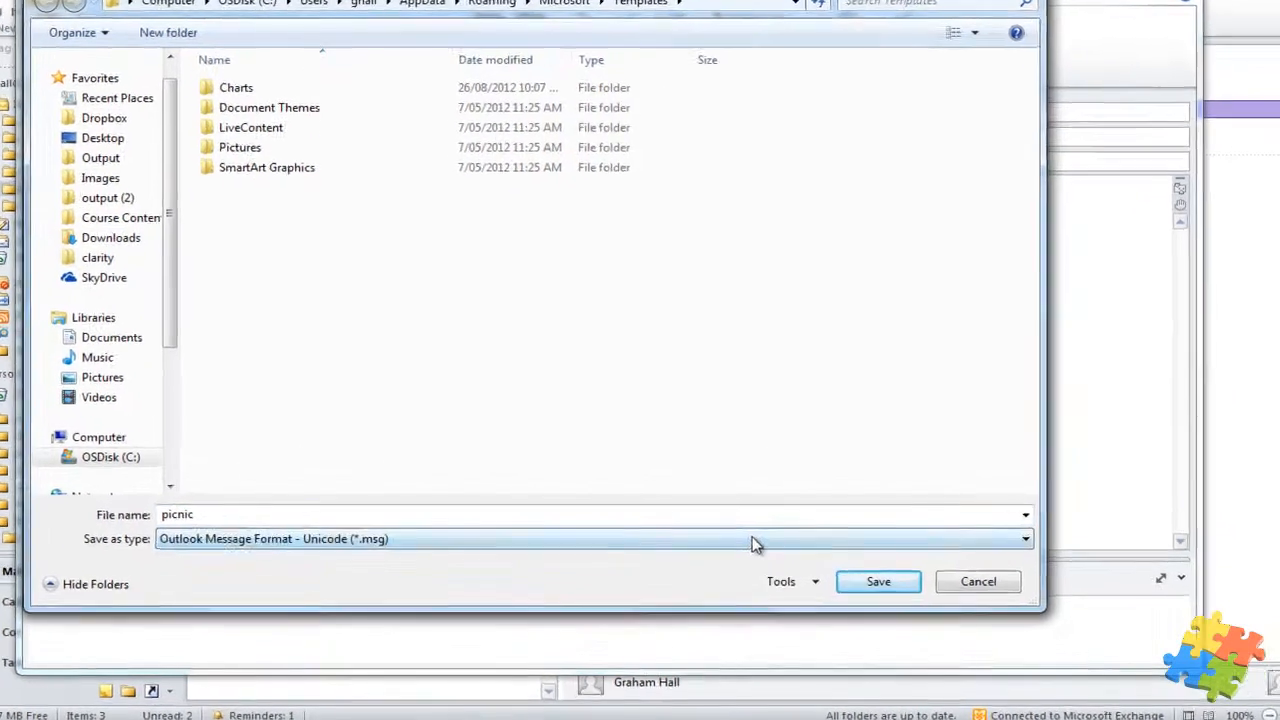
click(709, 556)
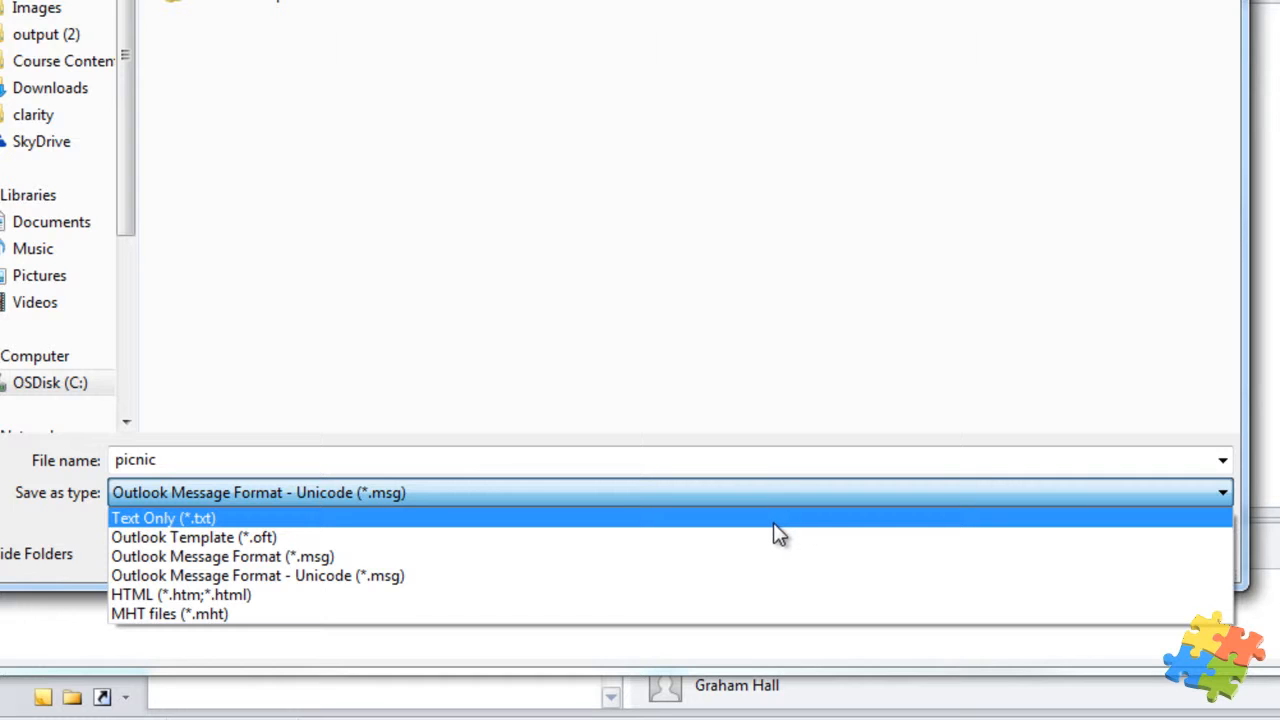
click(770, 540)
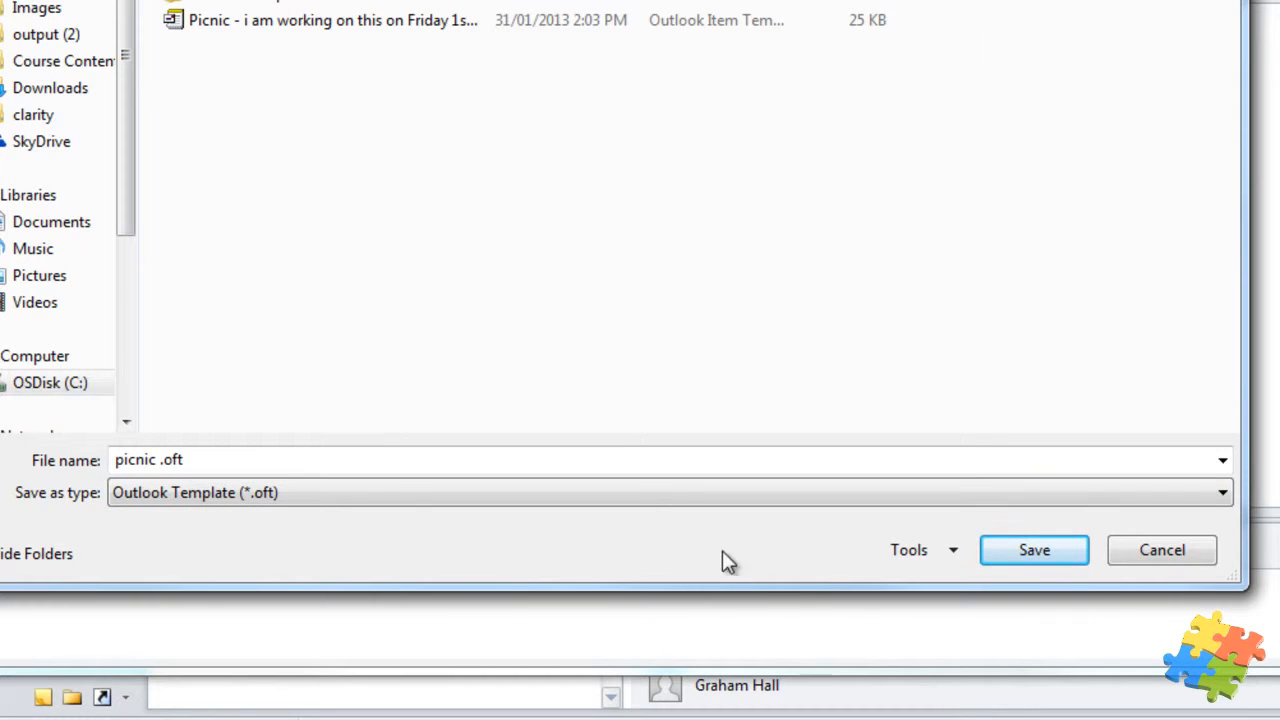
click(1010, 565)
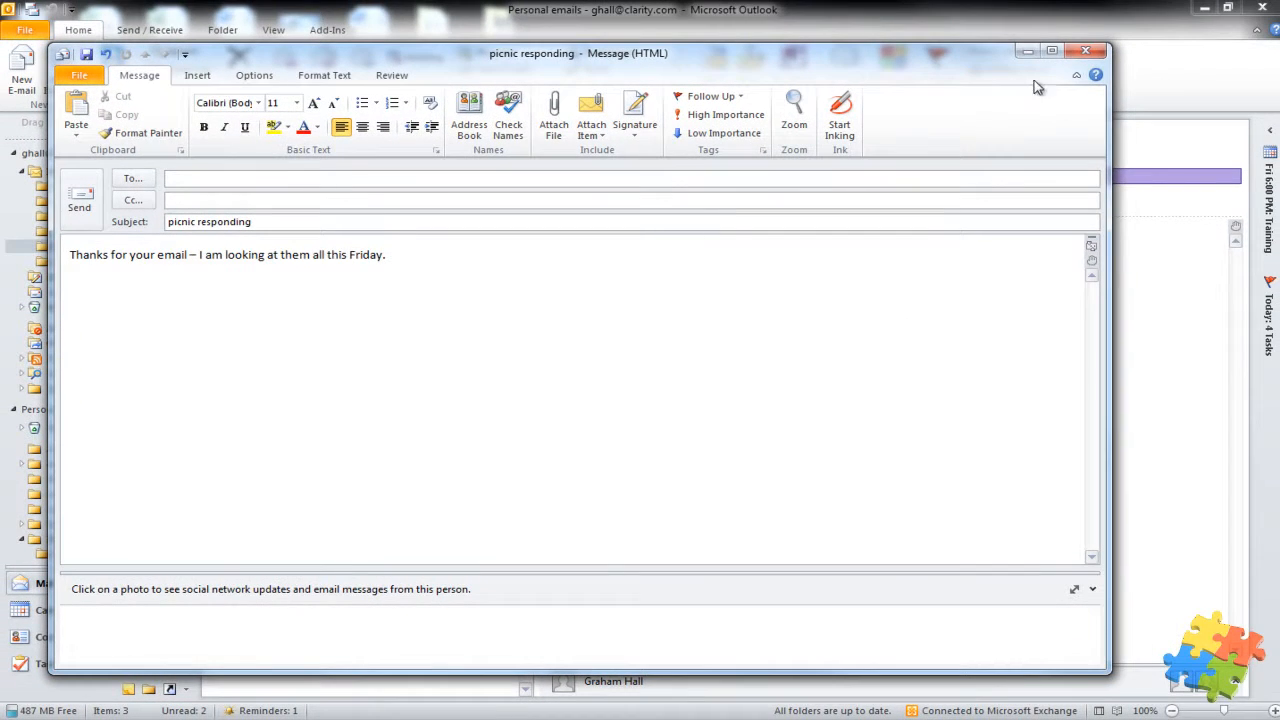
click(1085, 50)
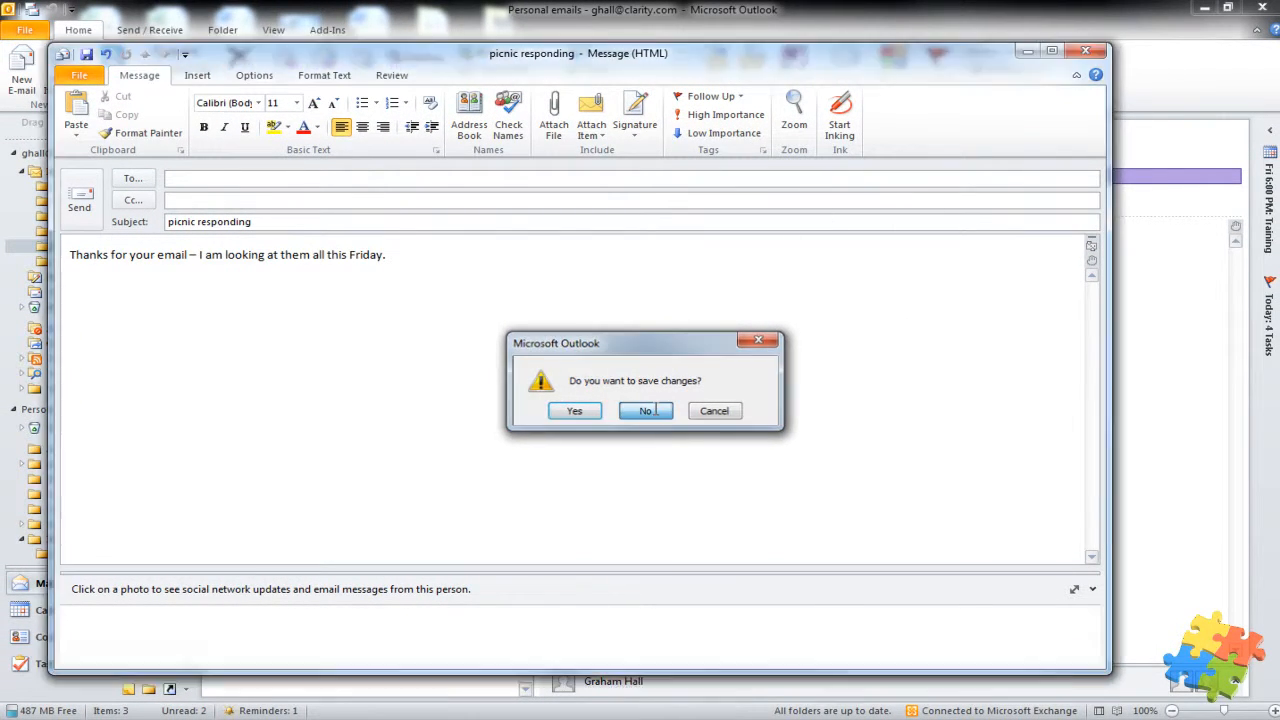
click(647, 411)
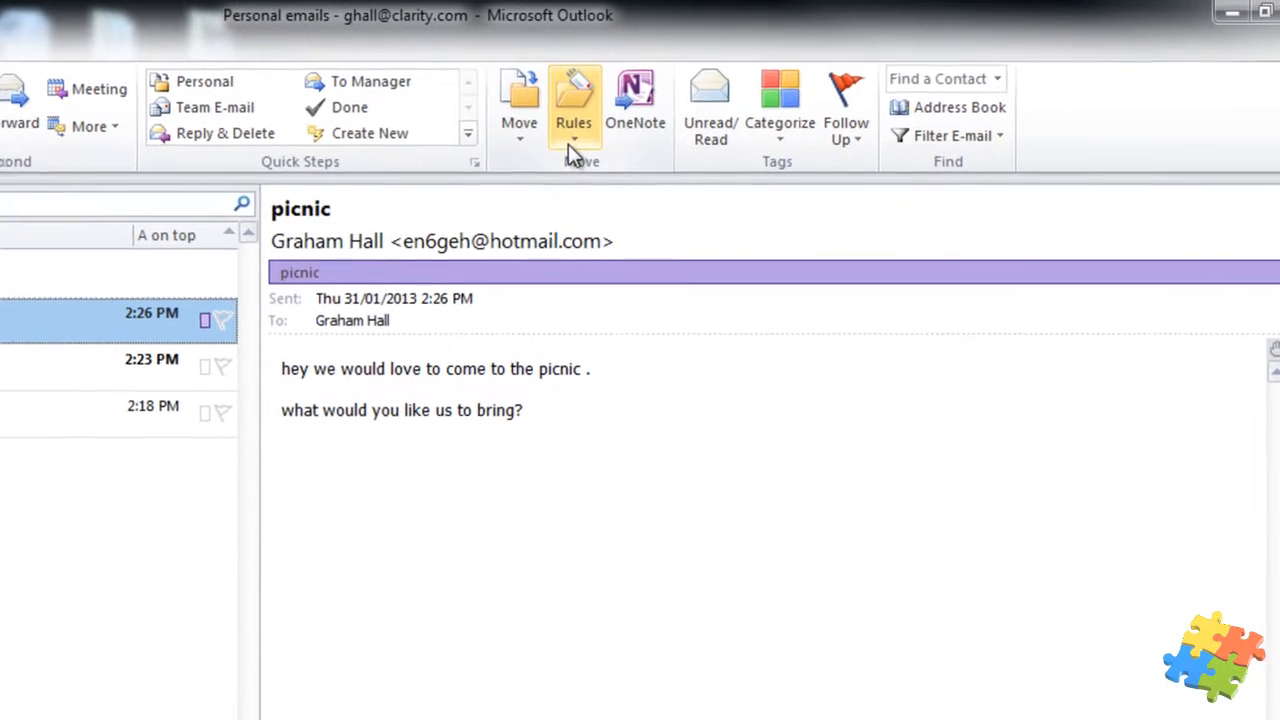
Open the existing picnic rule's settings for editing and advance to its actions, keeping the current condition.
click(748, 92)
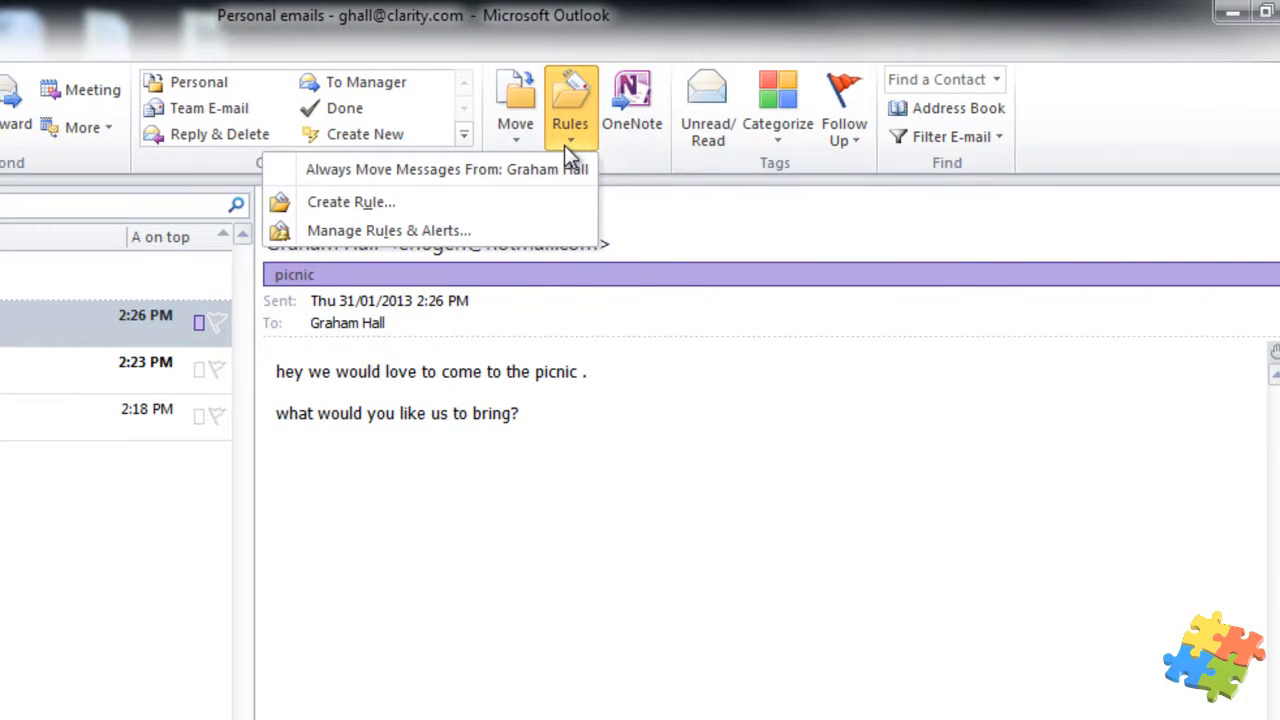
click(452, 228)
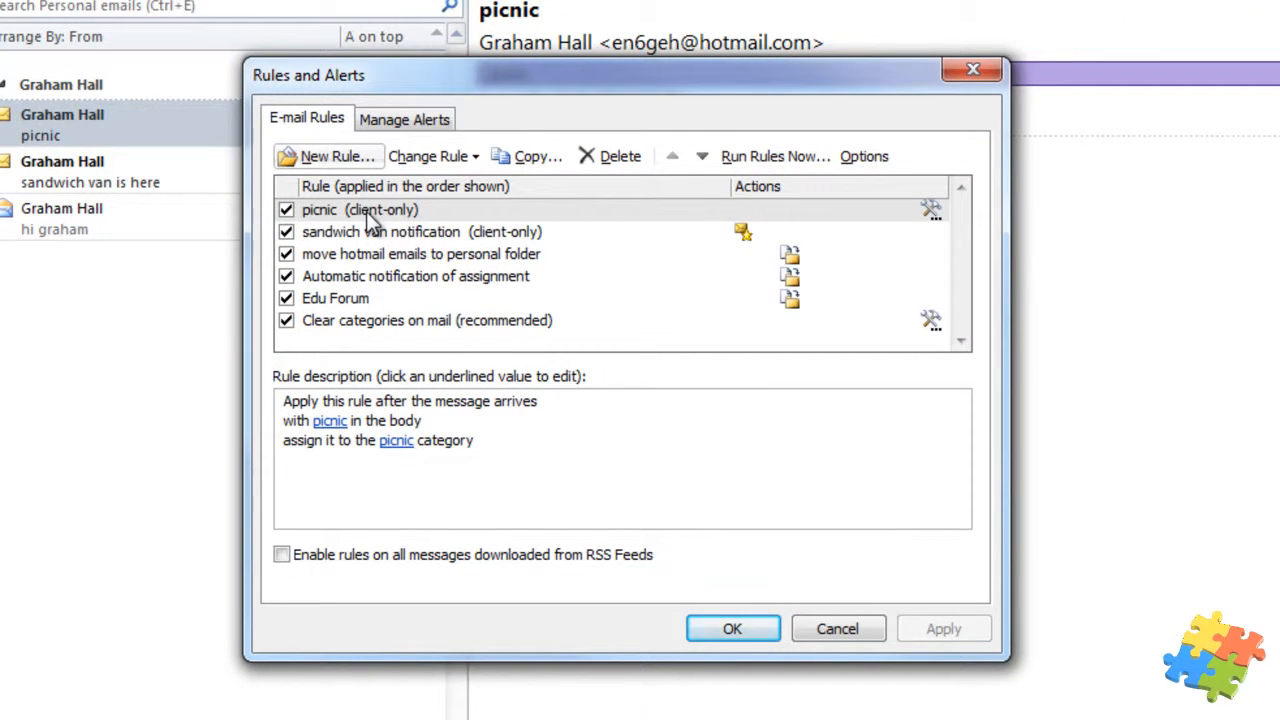
click(420, 158)
click(387, 160)
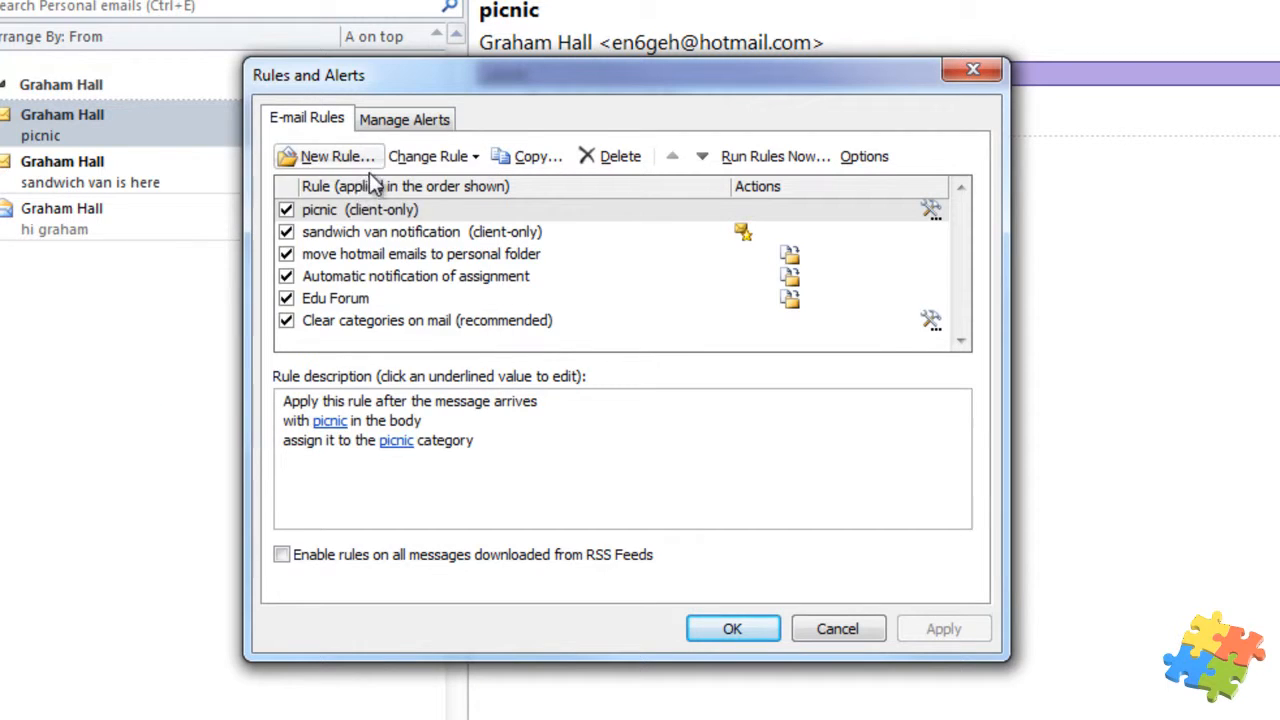
click(417, 160)
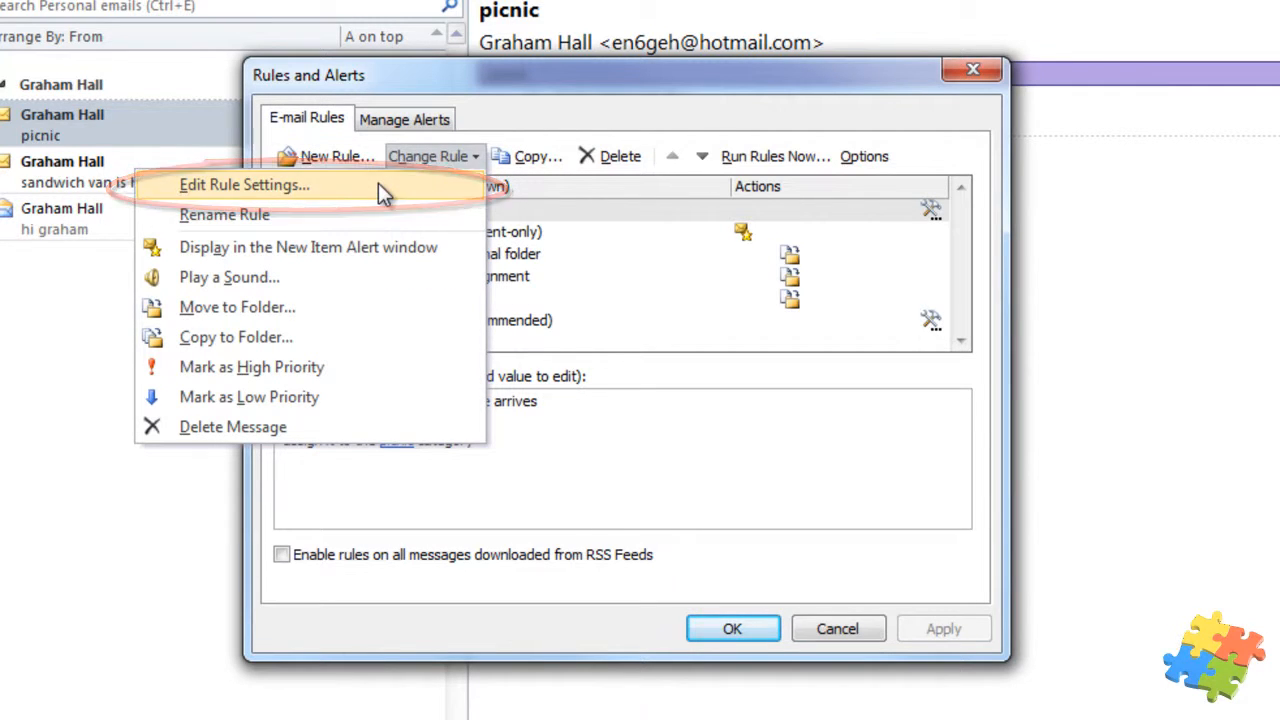
click(380, 185)
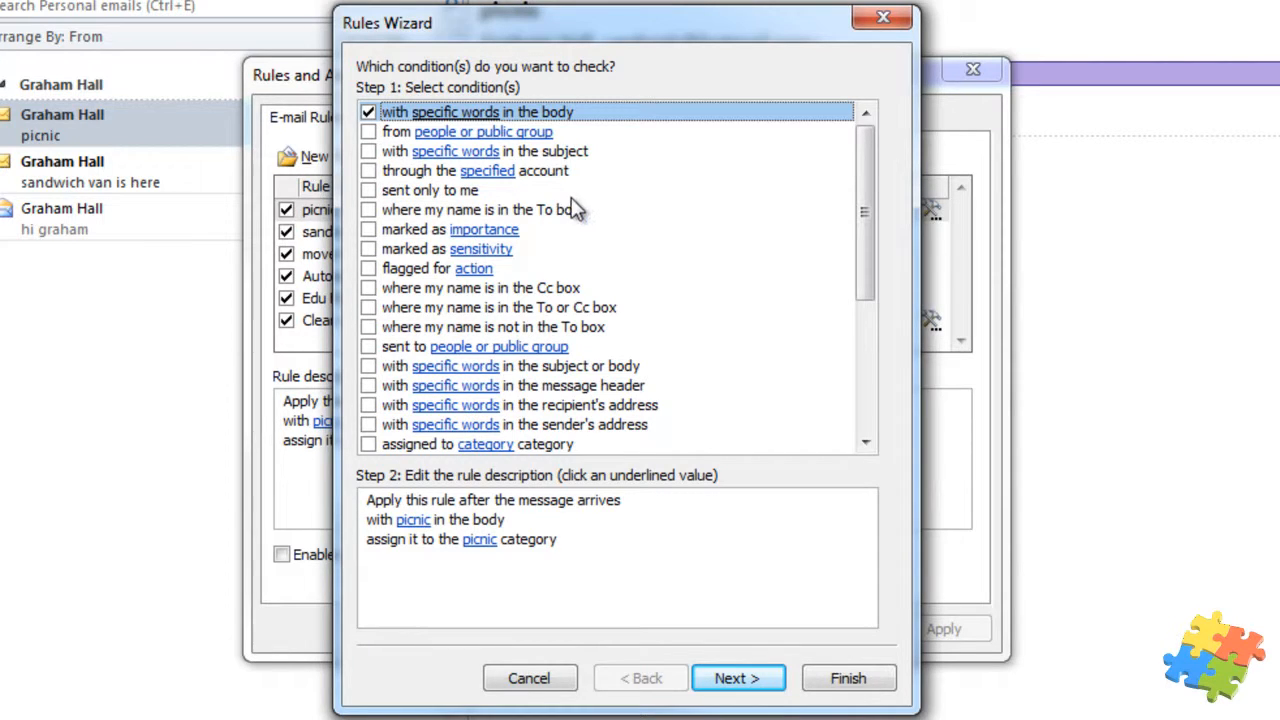
click(737, 678)
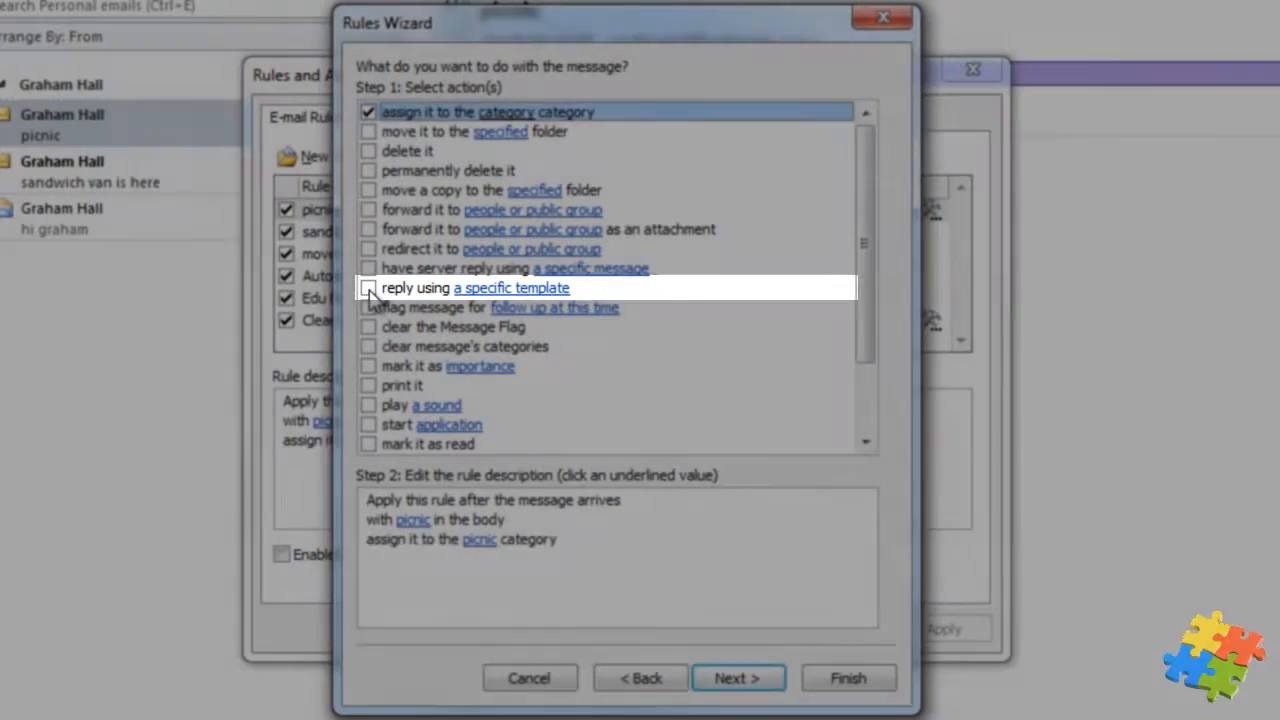
Add the action to reply using a specific template, choosing "picnic" from User Templates in File System.
click(368, 288)
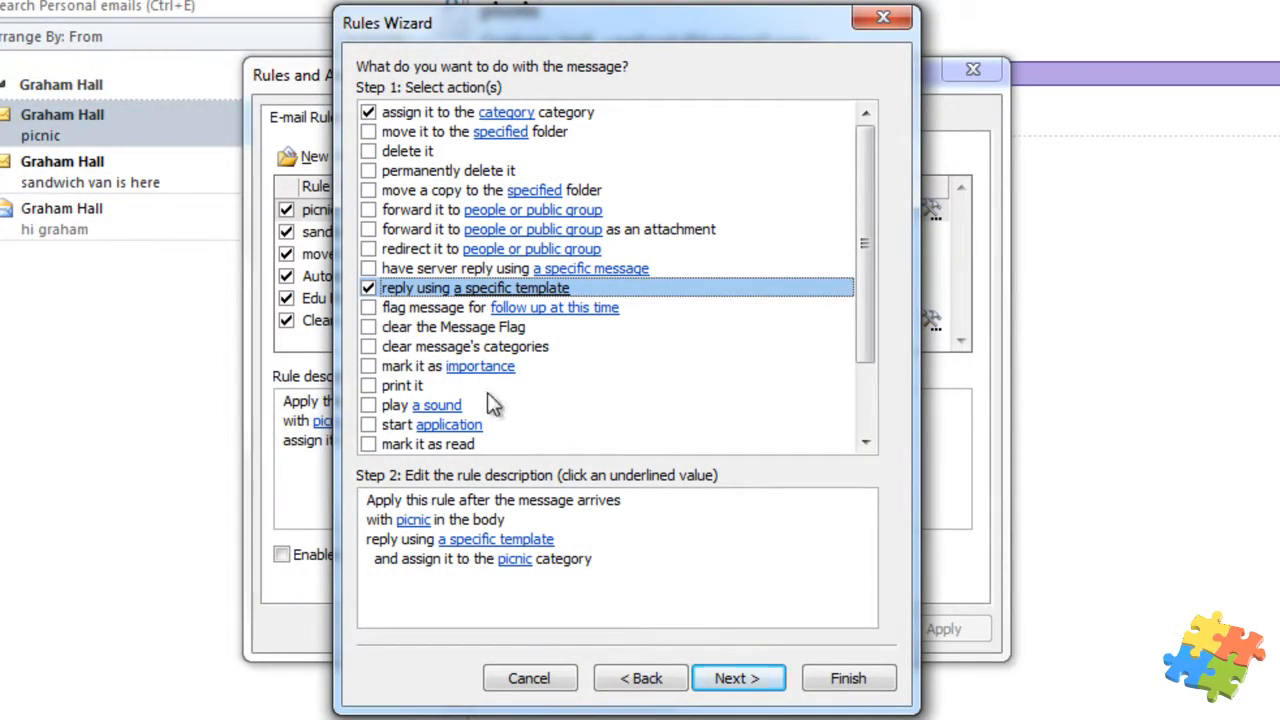
click(510, 541)
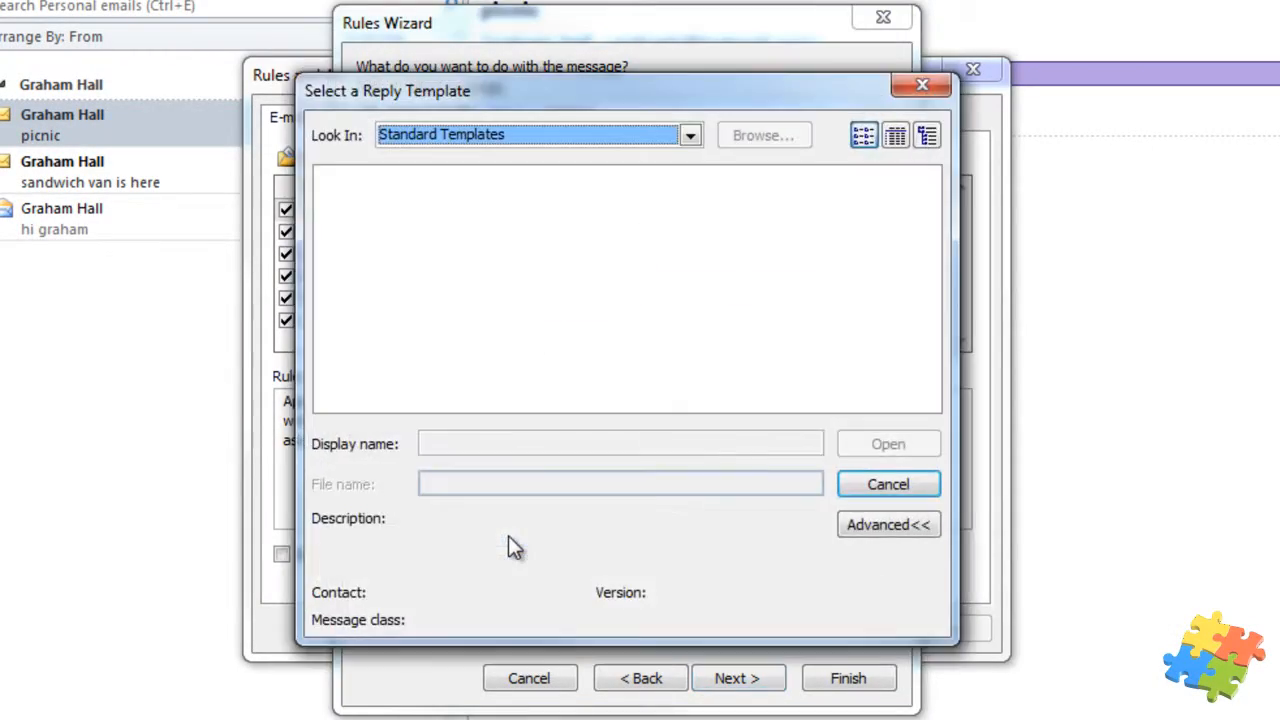
click(688, 140)
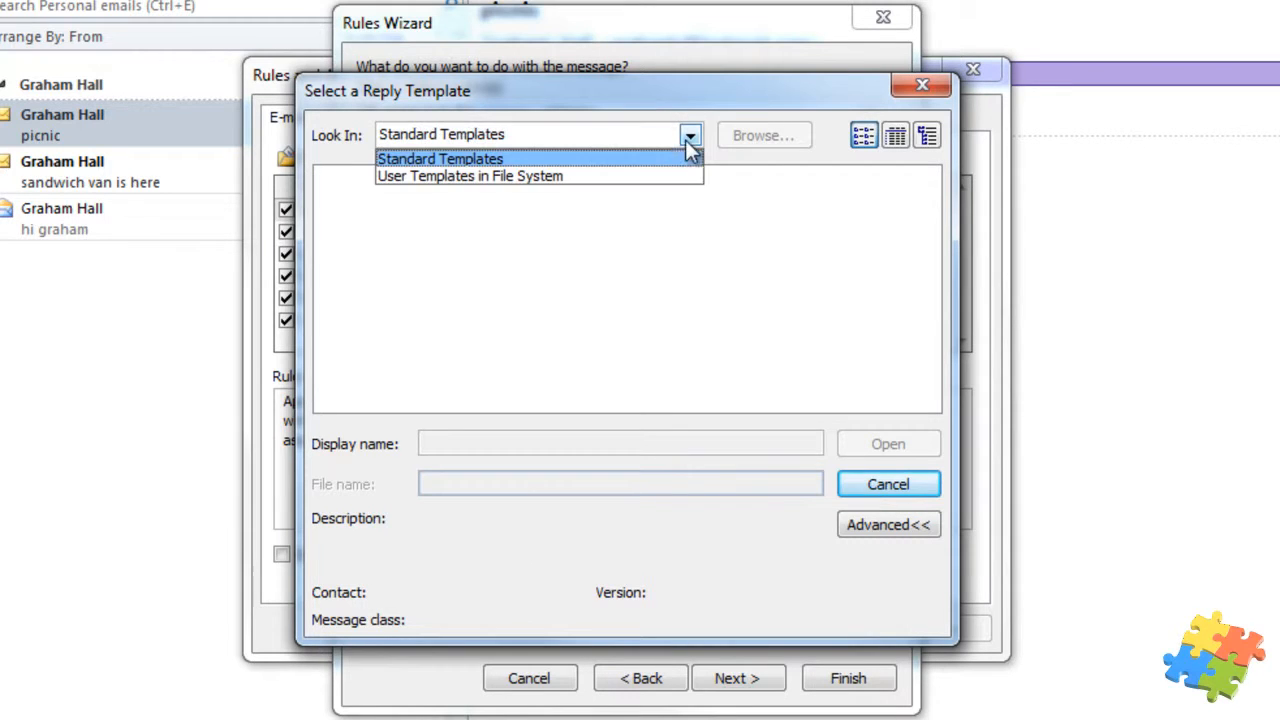
click(640, 175)
click(333, 207)
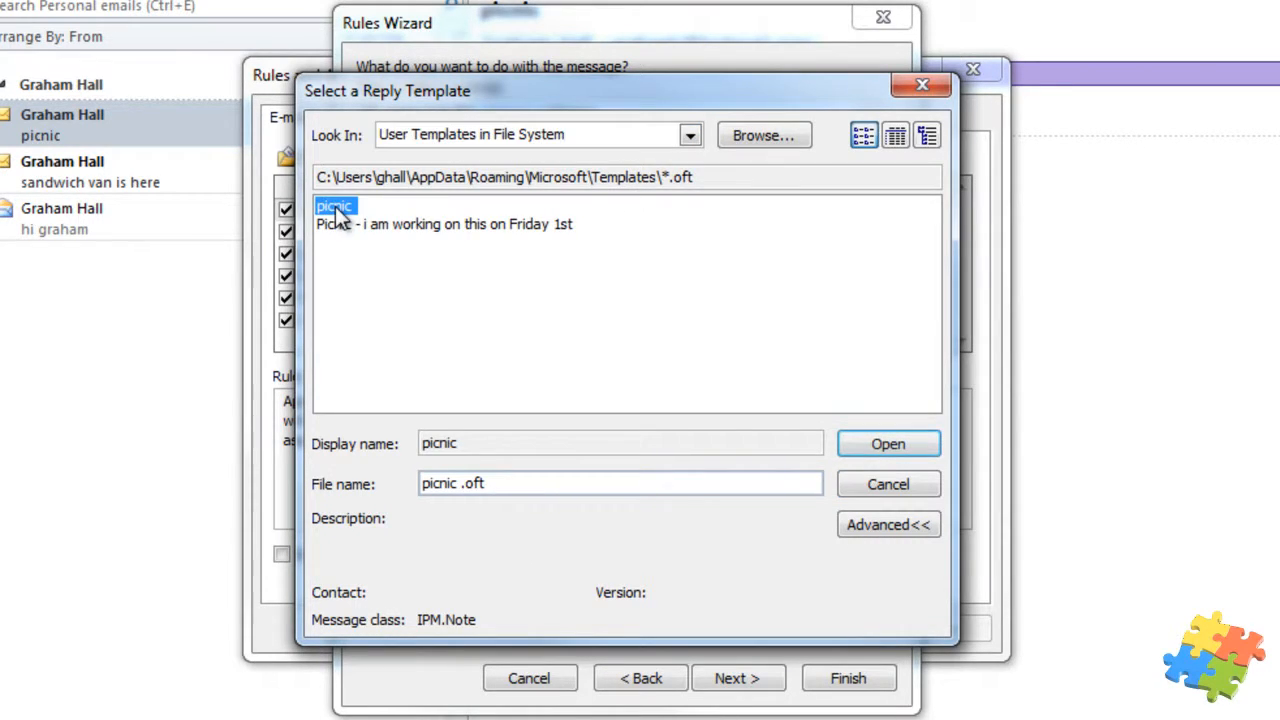
click(887, 446)
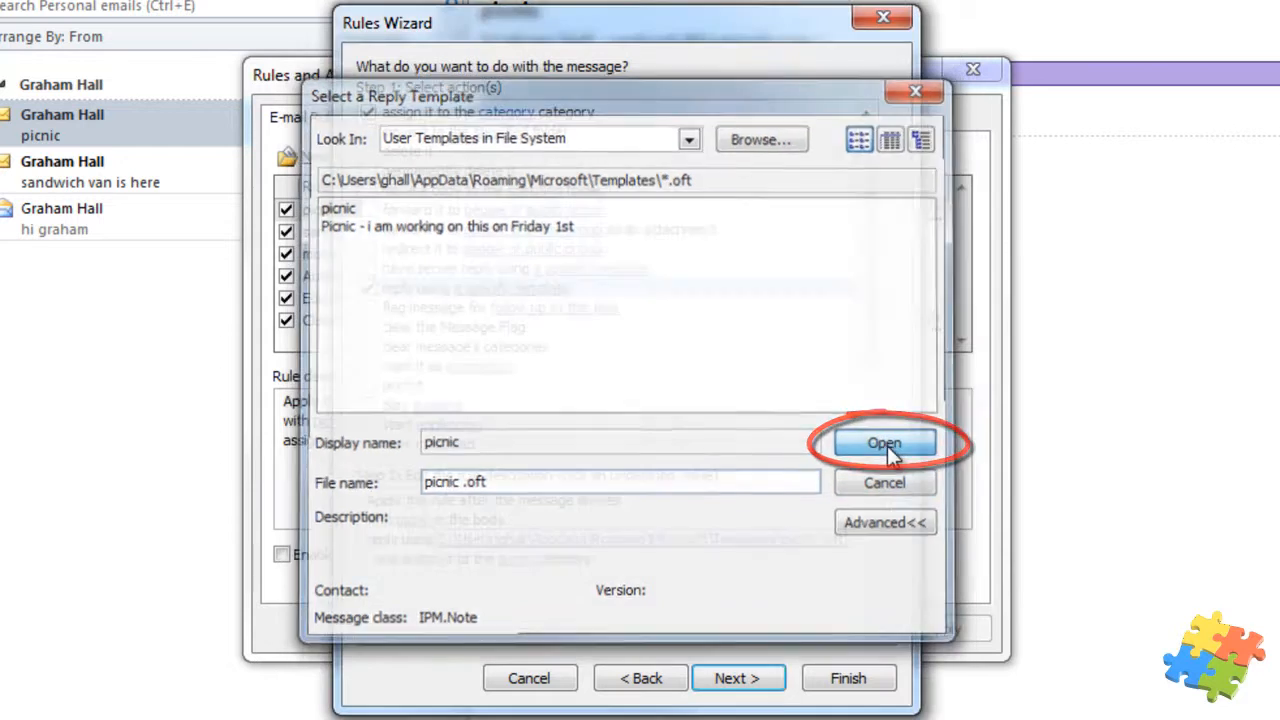
Finish editing the picnic rule, accept the client-only notice and confirm the Rules and Alerts changes.
click(848, 675)
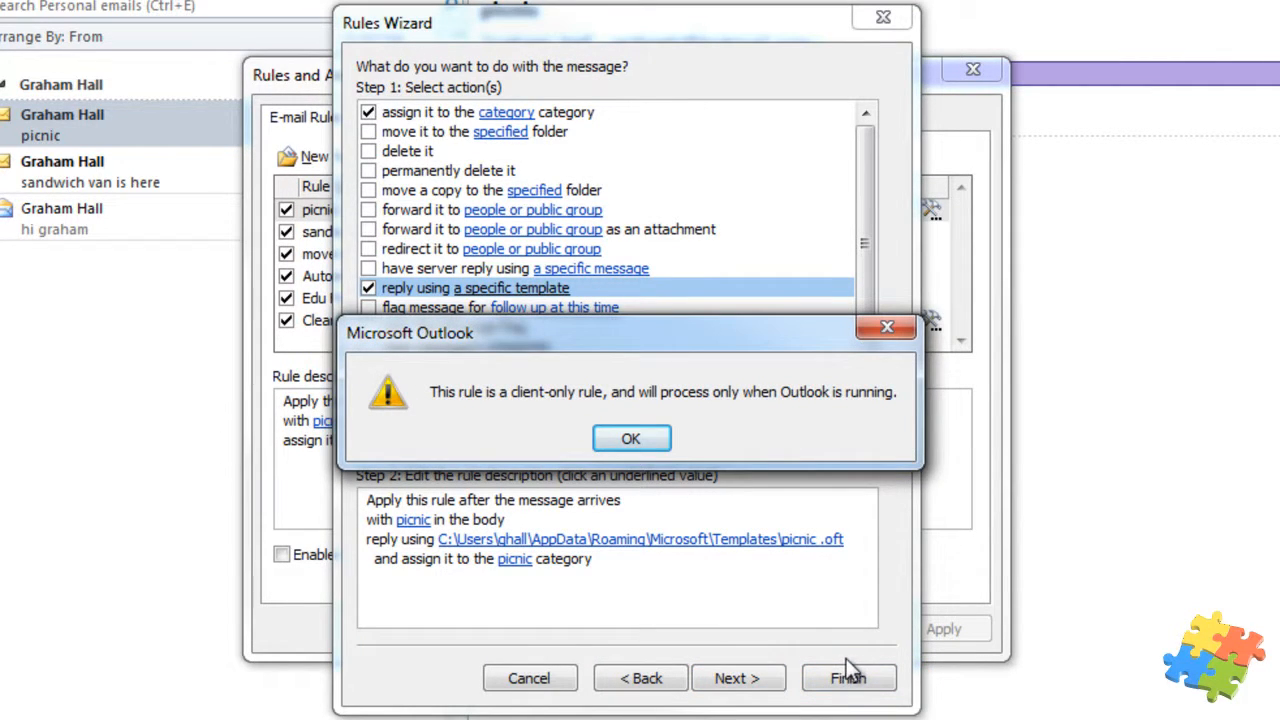
click(631, 439)
click(740, 627)
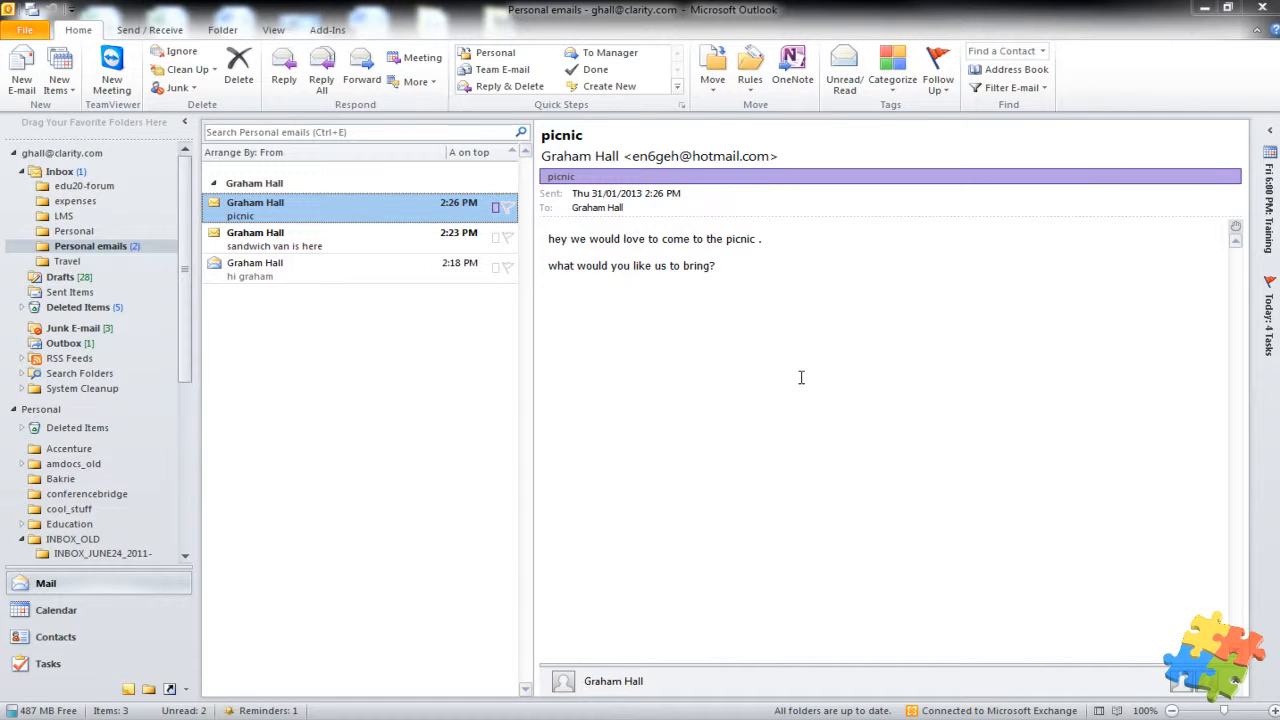
Check the new picnic message in Personal emails and the "picnic responding" reply in the Outbox, and return to Personal emails.
click(147, 252)
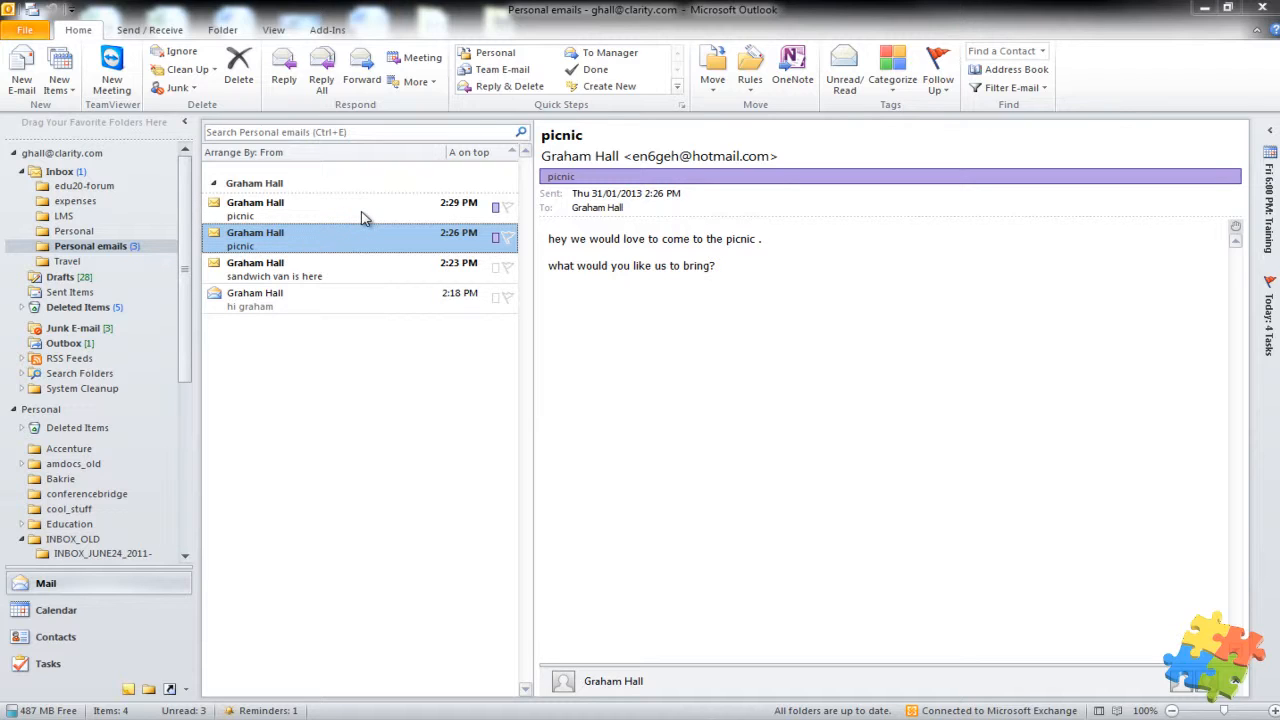
click(495, 209)
click(68, 342)
double_click(389, 203)
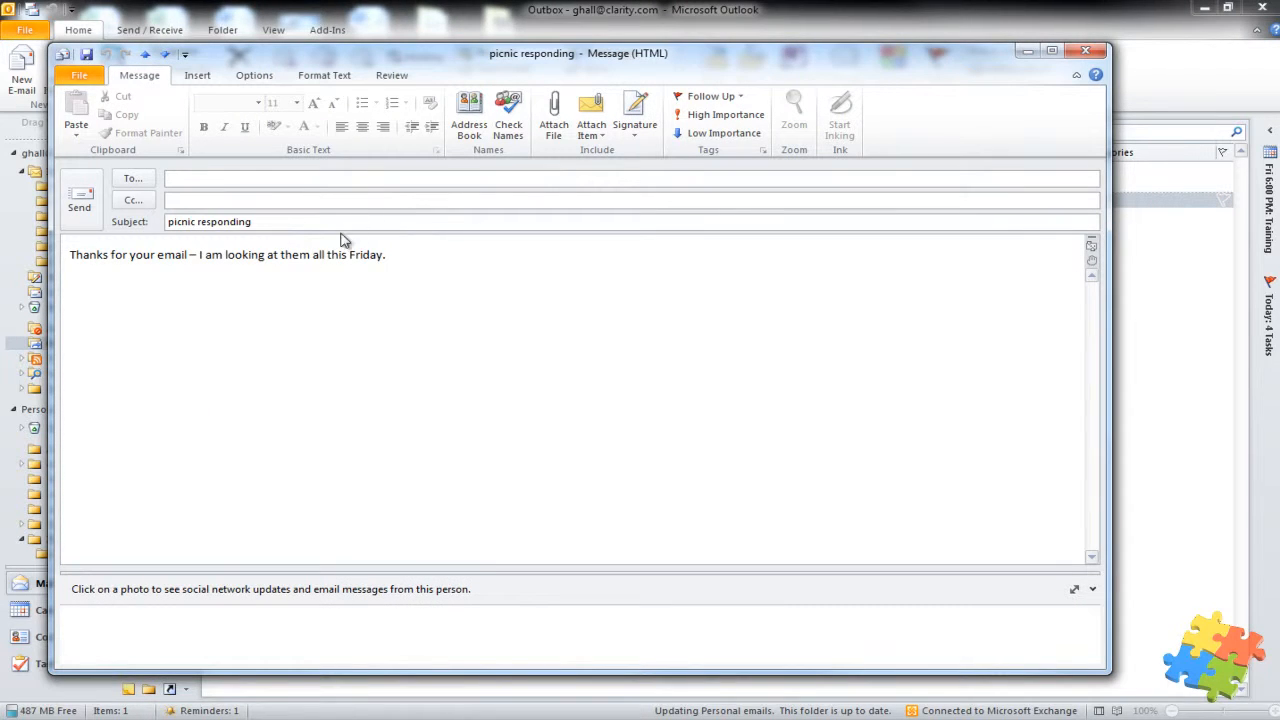
click(1087, 55)
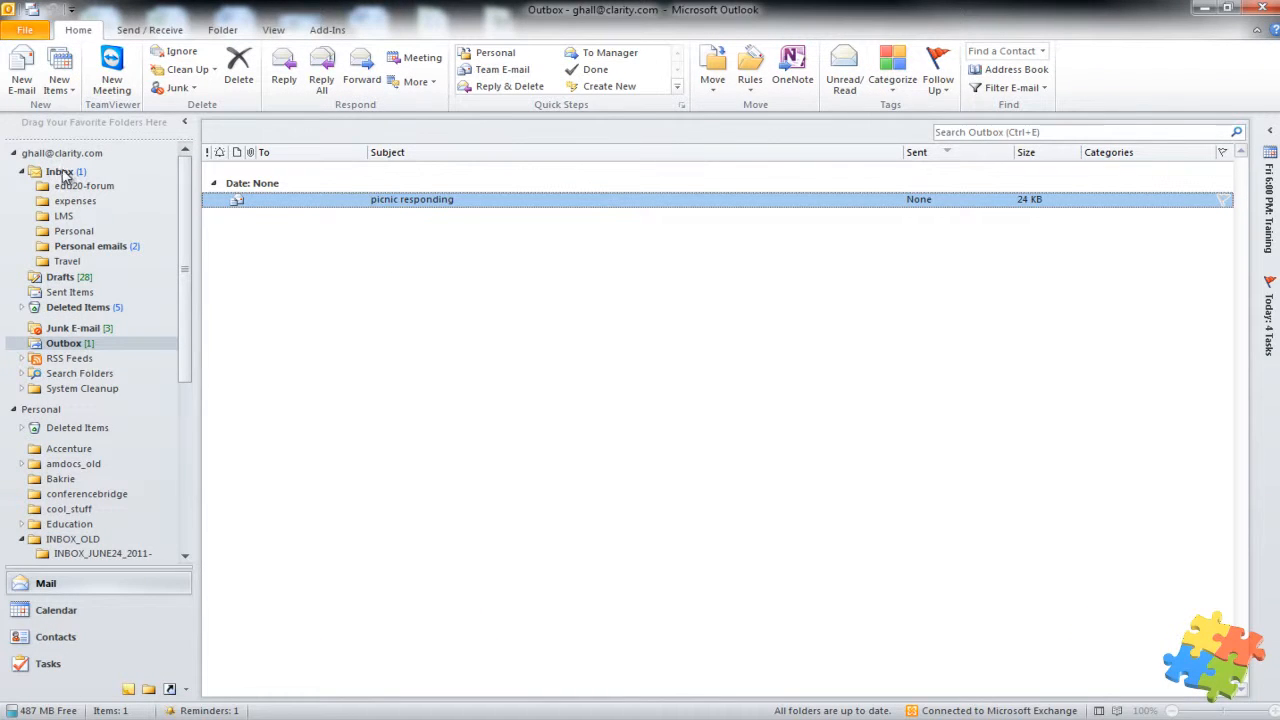
click(80, 246)
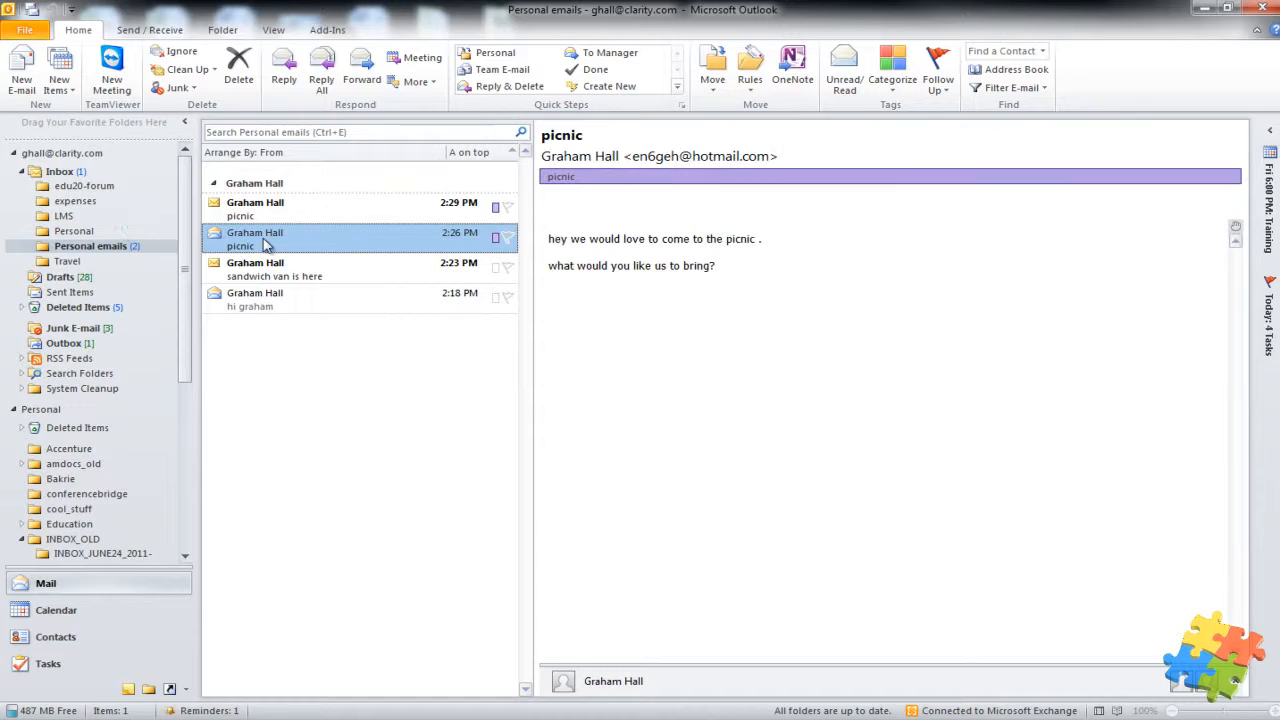